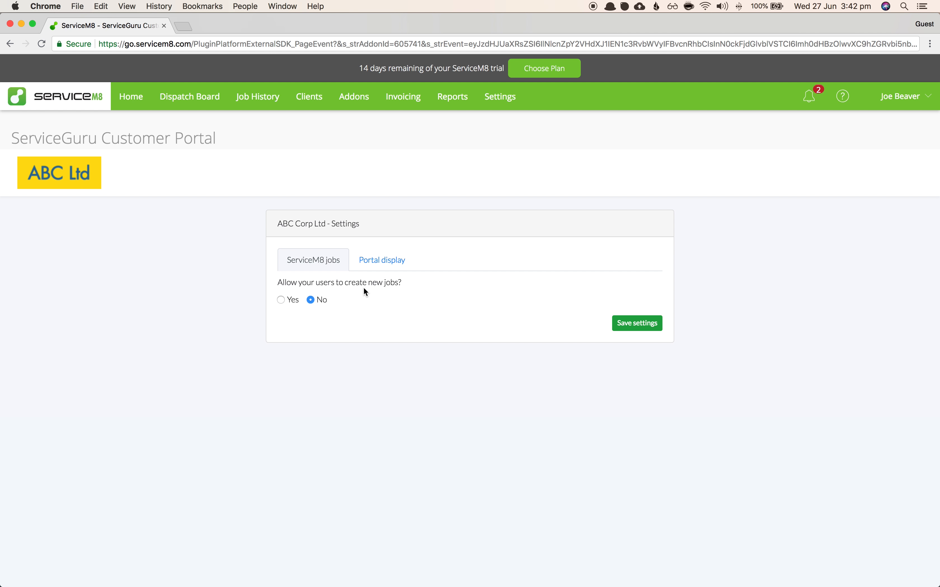
- Look through the additional job information options in the portal display settings
click(383, 268)
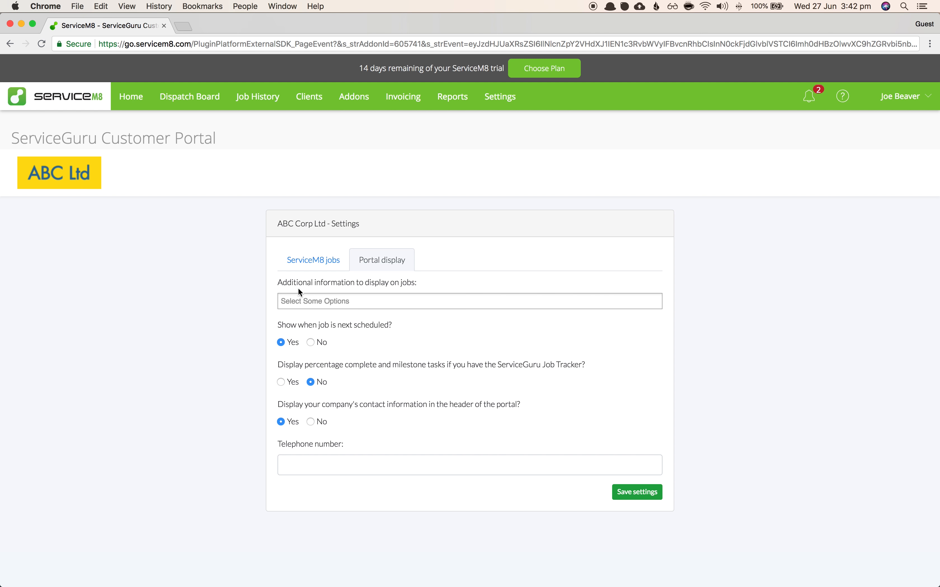
click(357, 304)
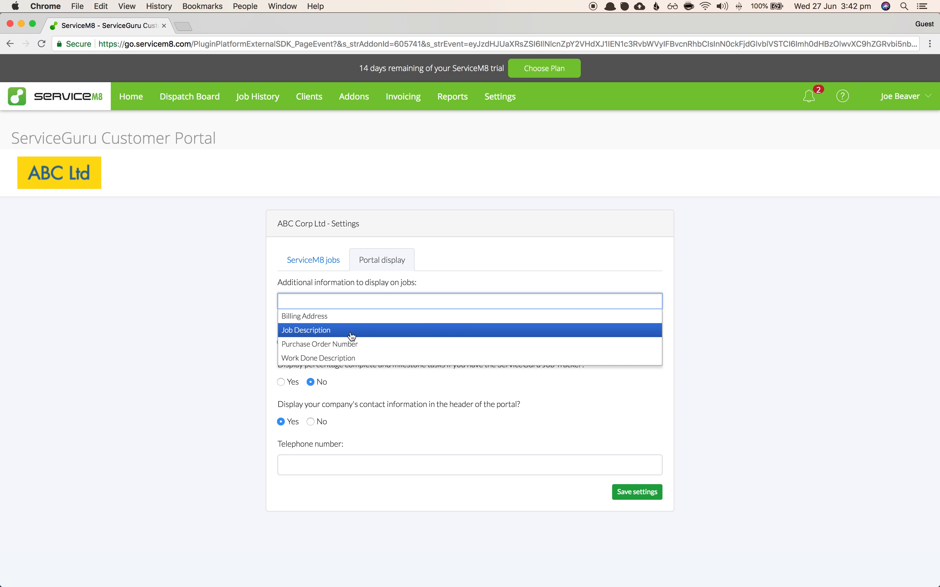
click(255, 297)
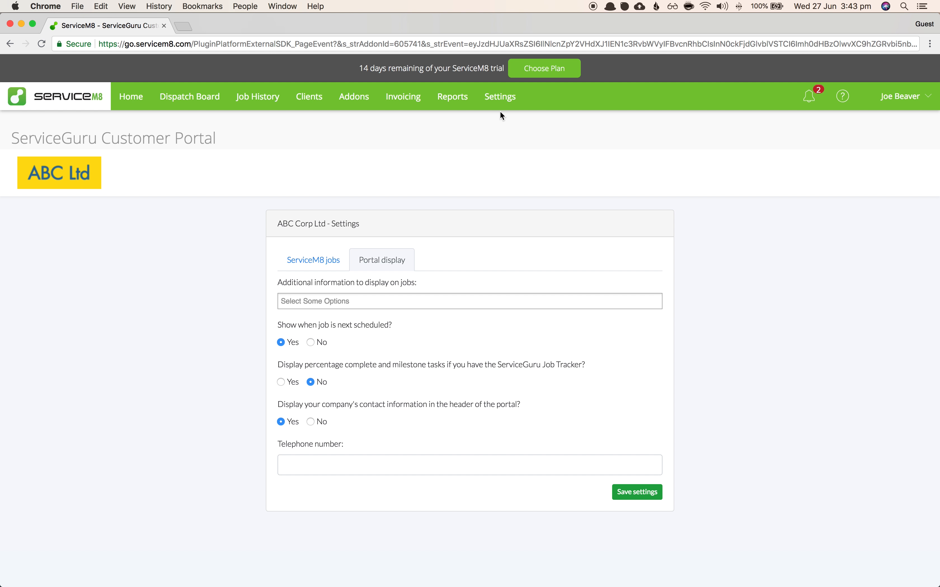
- Enter the company's telephone number for the portal header and save the portal display settings
click(302, 464)
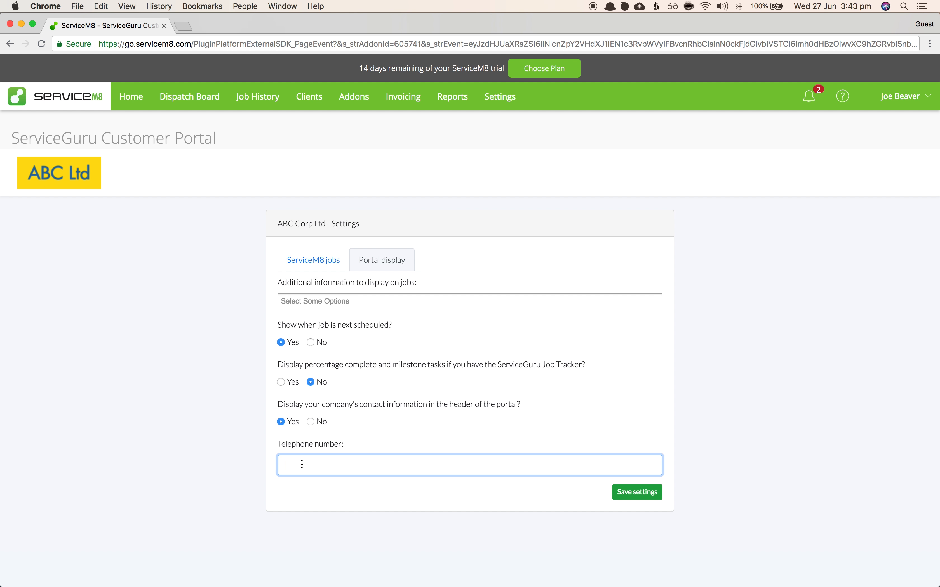
text(0123456789)
click(618, 495)
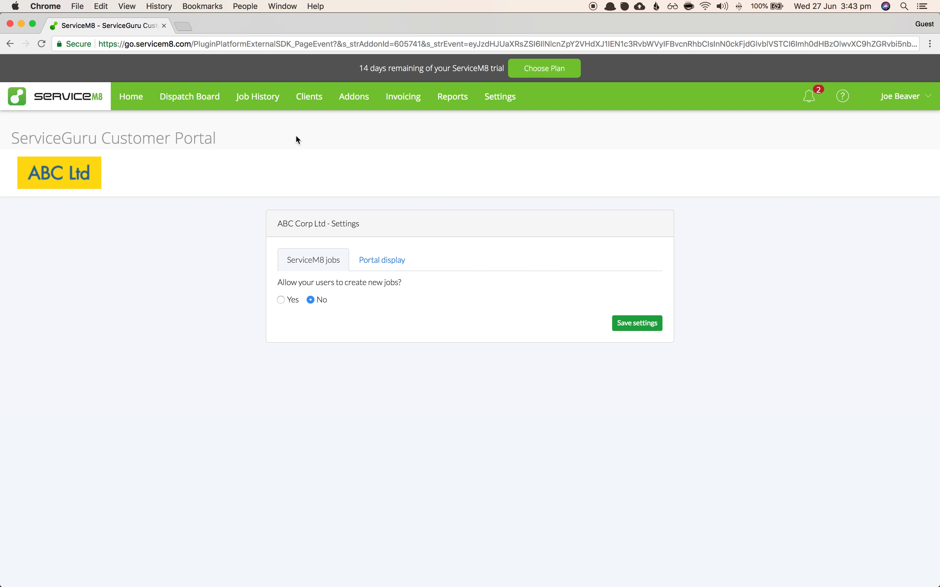
- Open the client record for Soft Rolls Bakery and turn on its customer portal
click(310, 100)
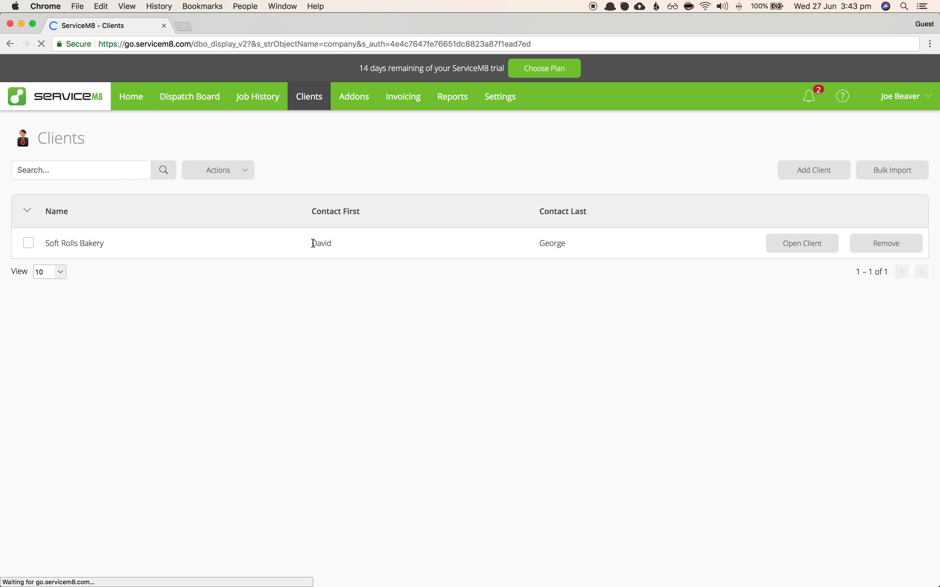
click(810, 249)
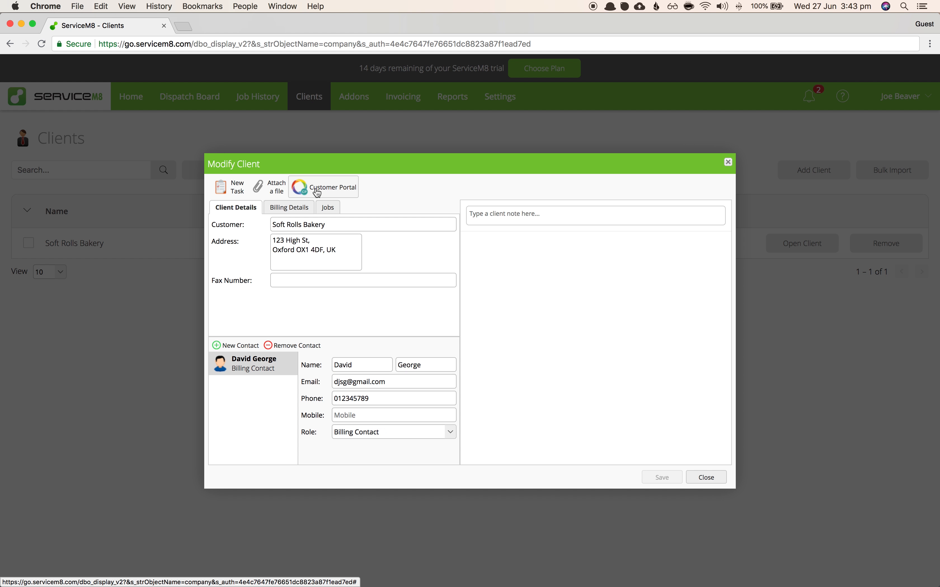
click(317, 193)
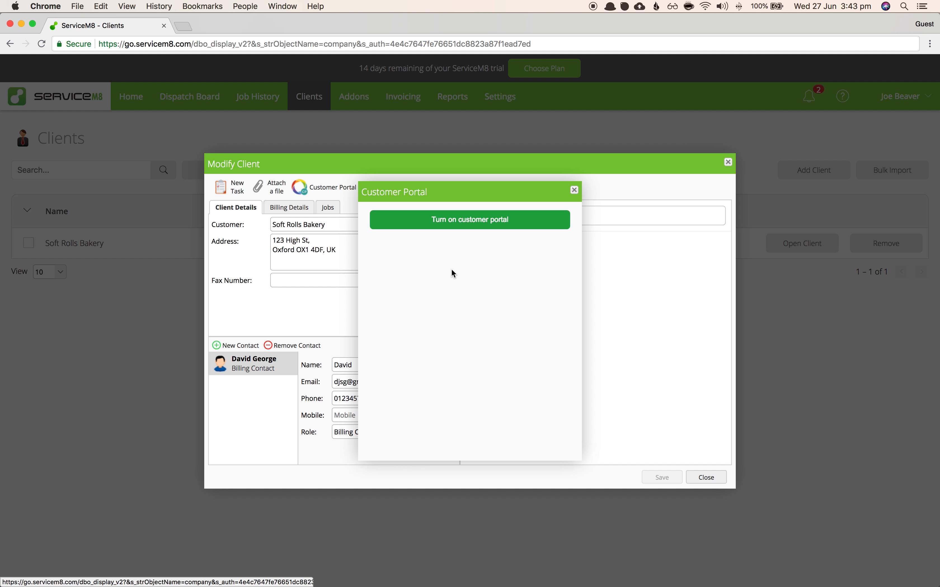
click(457, 229)
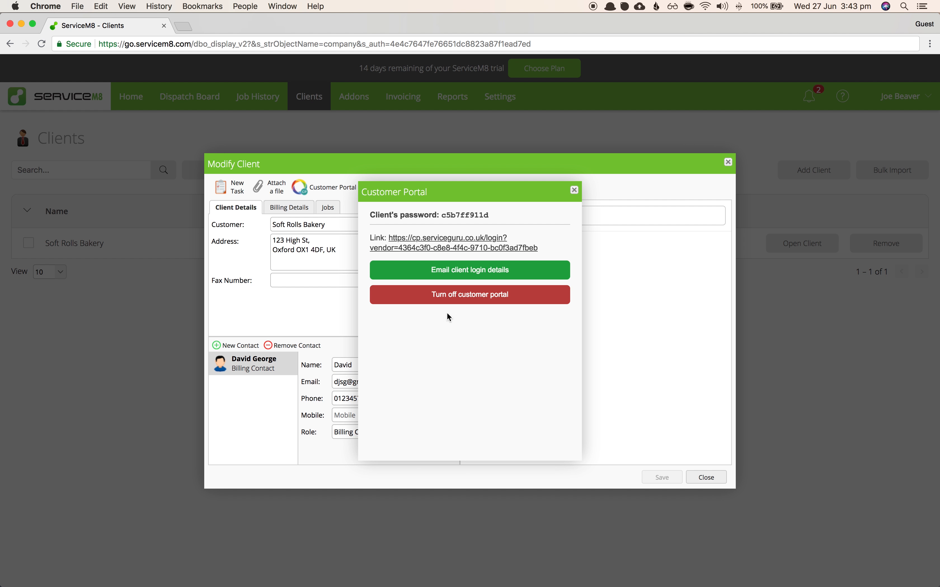
- Turn off the customer portal for Soft Rolls Bakery and close the client record
drag(415, 192, 586, 188)
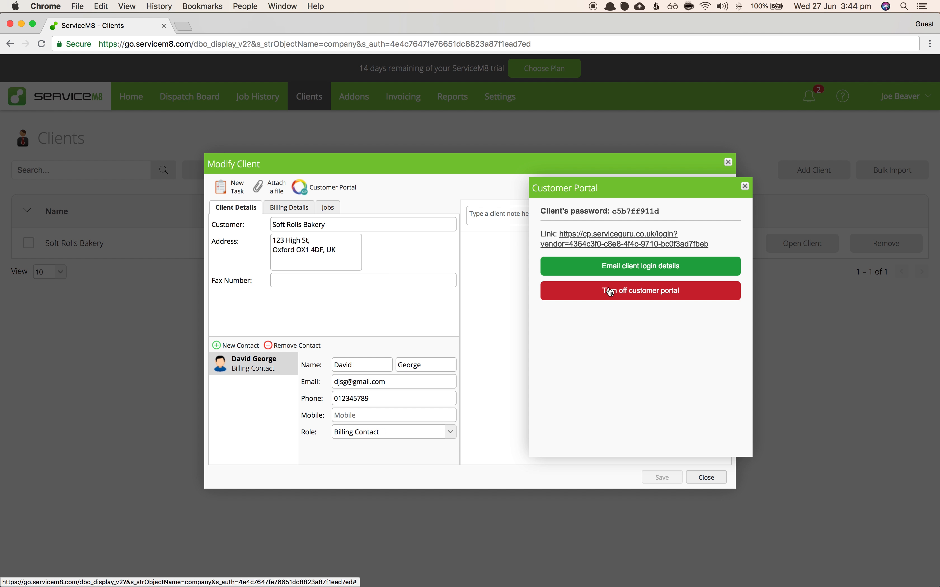
click(610, 292)
click(745, 187)
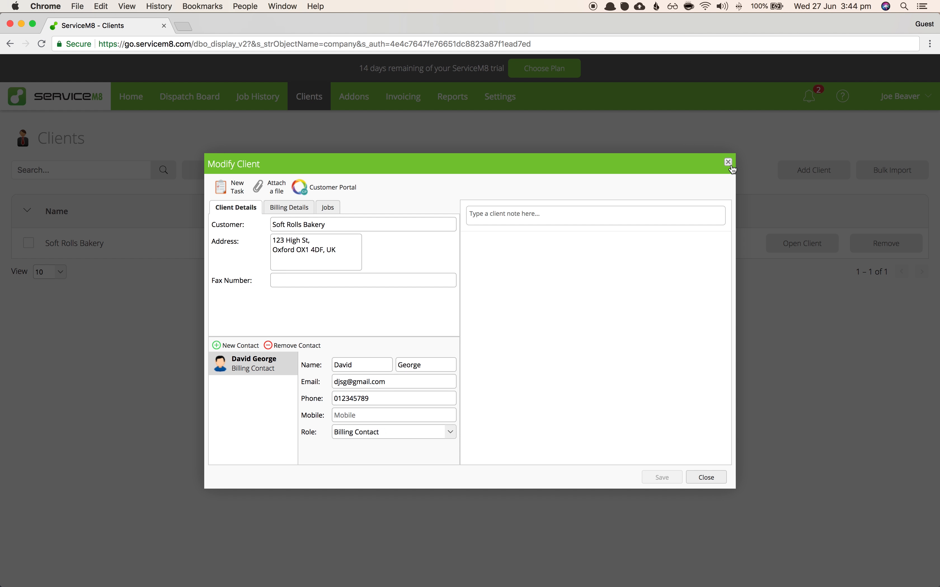
click(728, 162)
- Open Soft Rolls Bakery job #1 from the Dispatch Board and turn on the client's customer portal from the job
click(213, 99)
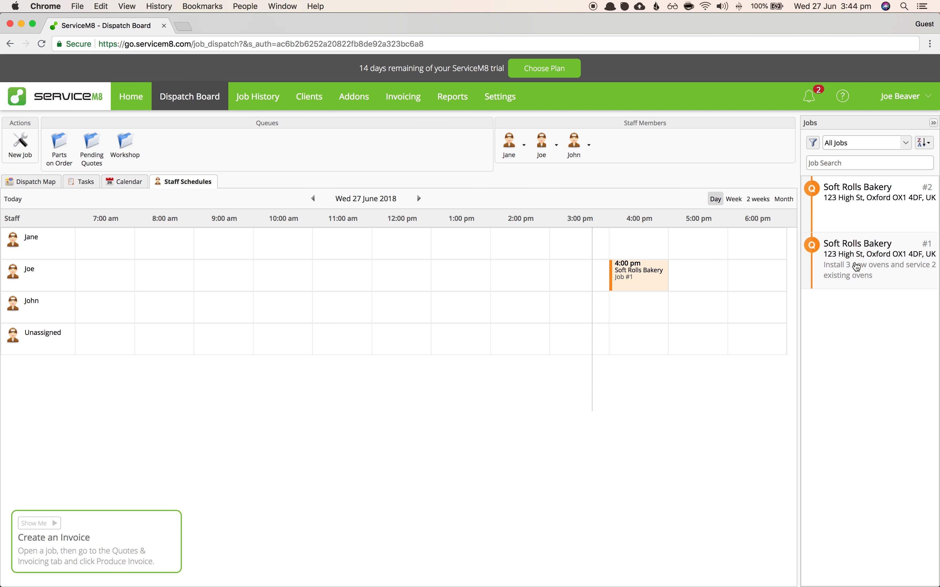
click(841, 265)
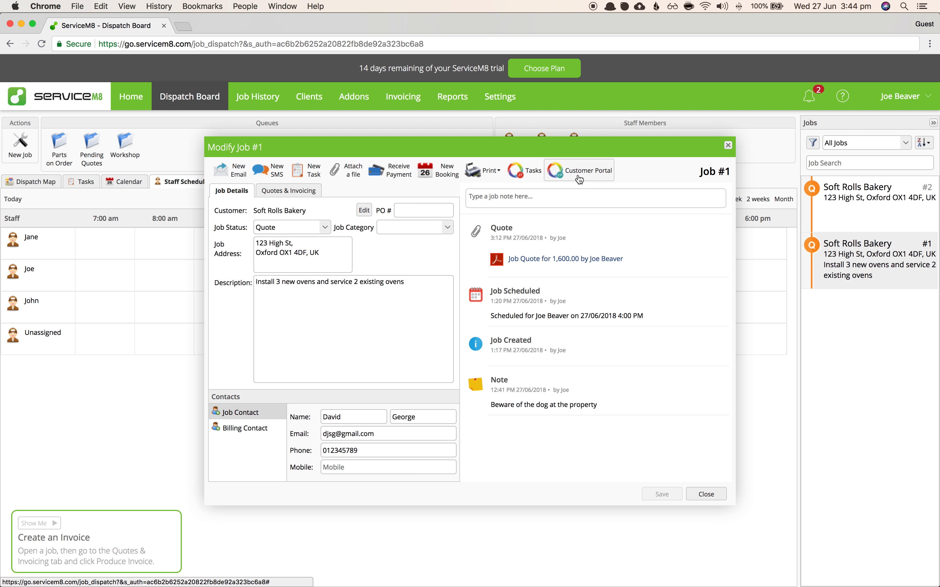
click(580, 180)
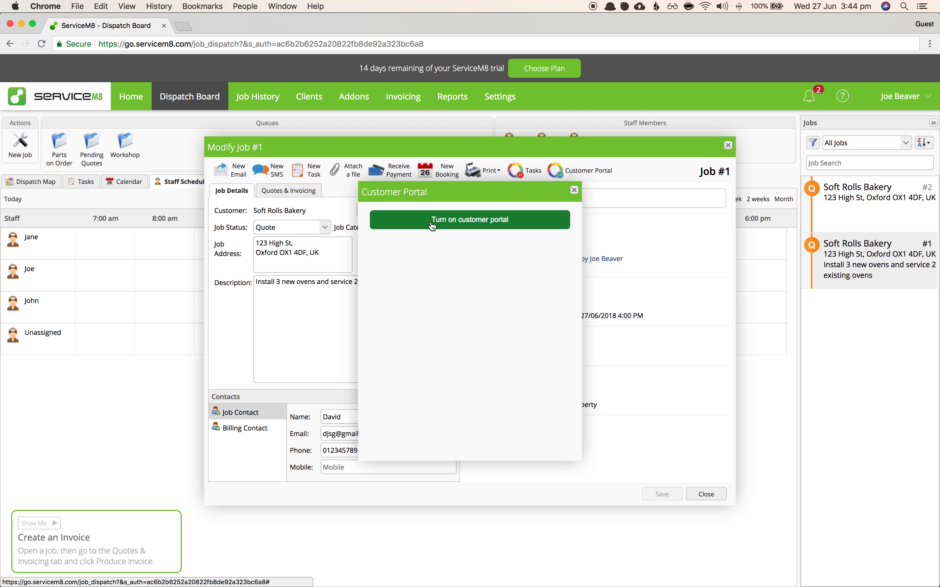
click(418, 225)
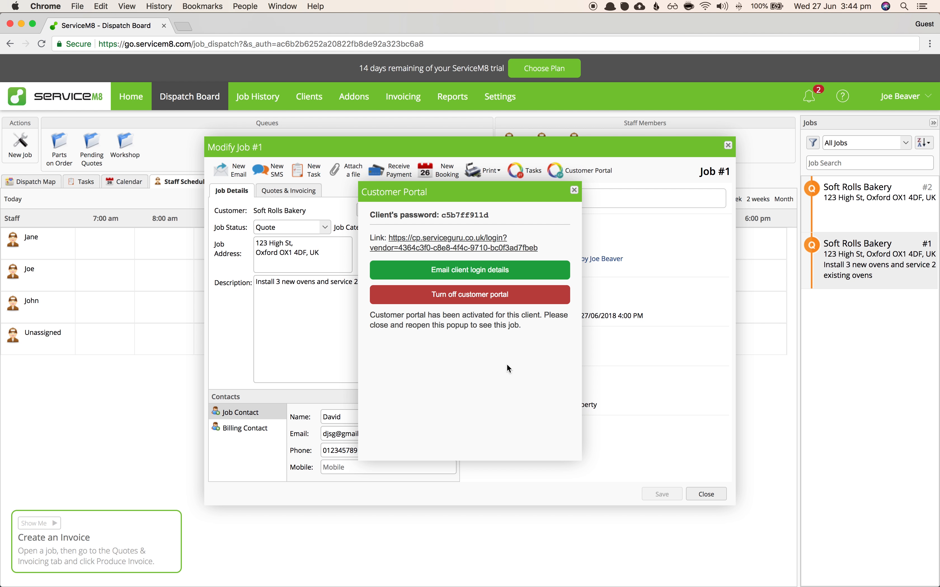
click(575, 191)
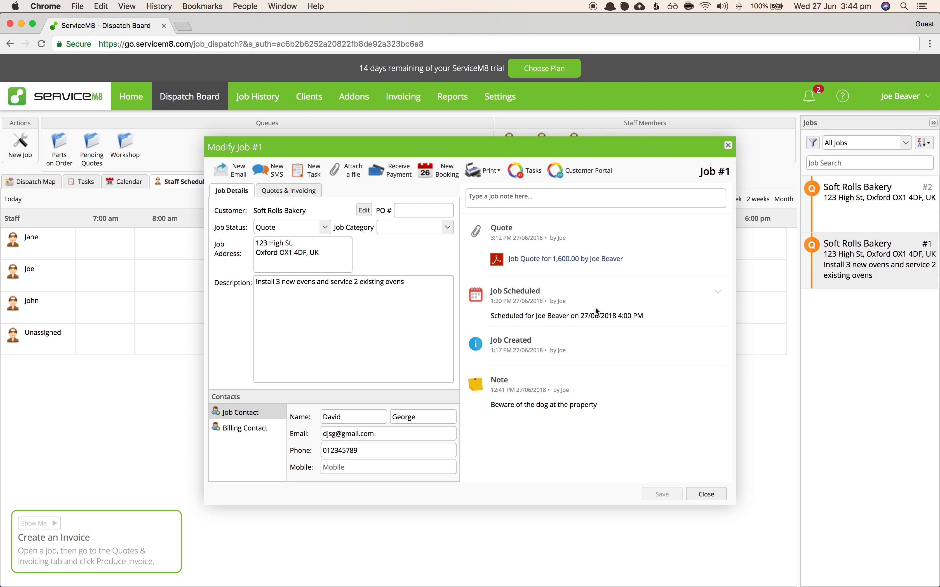
- Switch to Safari and log in to the customer portal with the prefilled client credentials
key(ctrl+super+Escape)
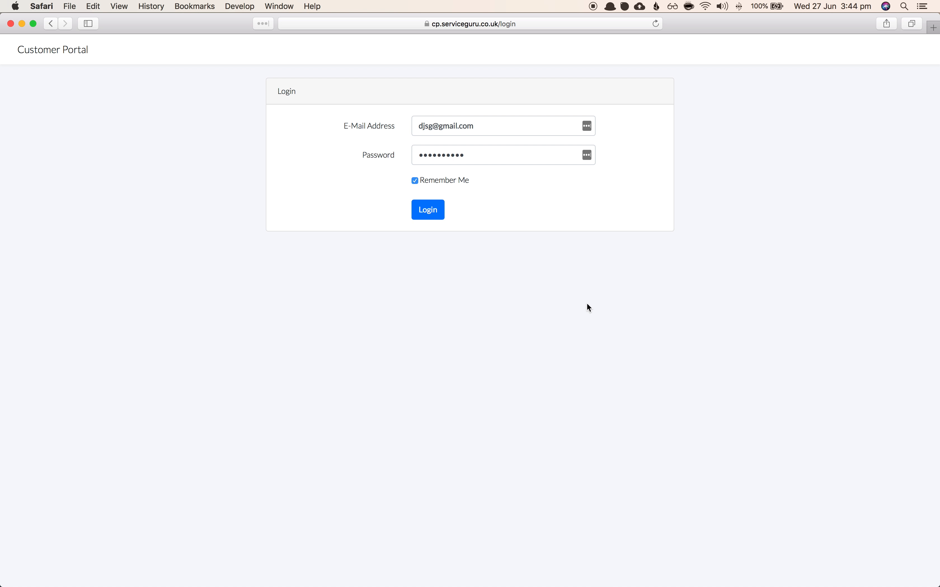
click(429, 213)
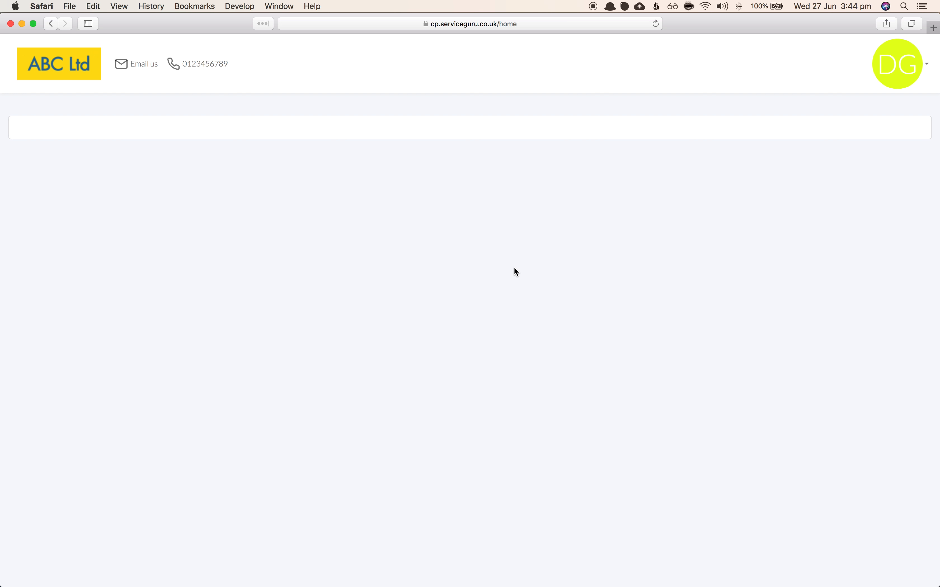
- Return to Chrome, show job #1 in the customer portal, and check the client's view in Safari
key(ctrl+super+Escape)
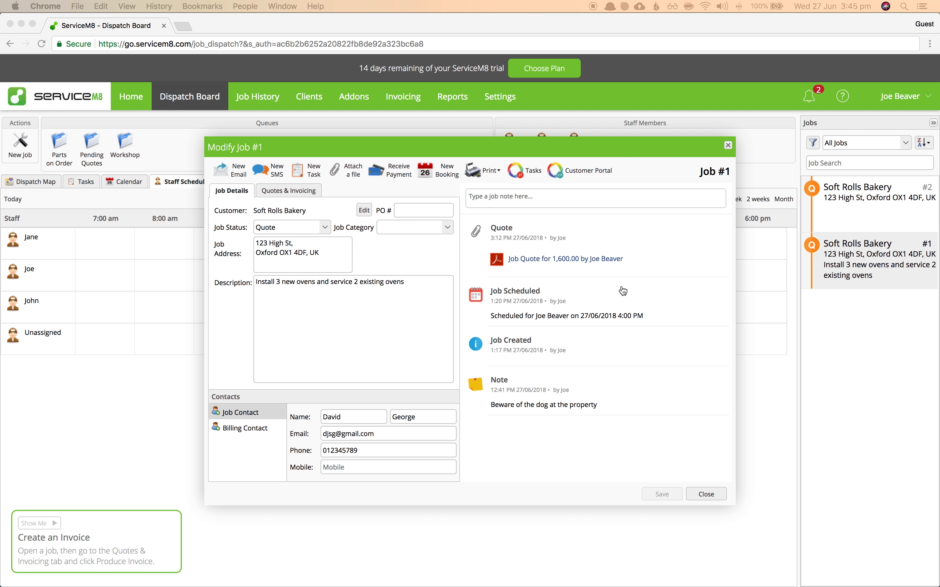
click(570, 176)
click(571, 176)
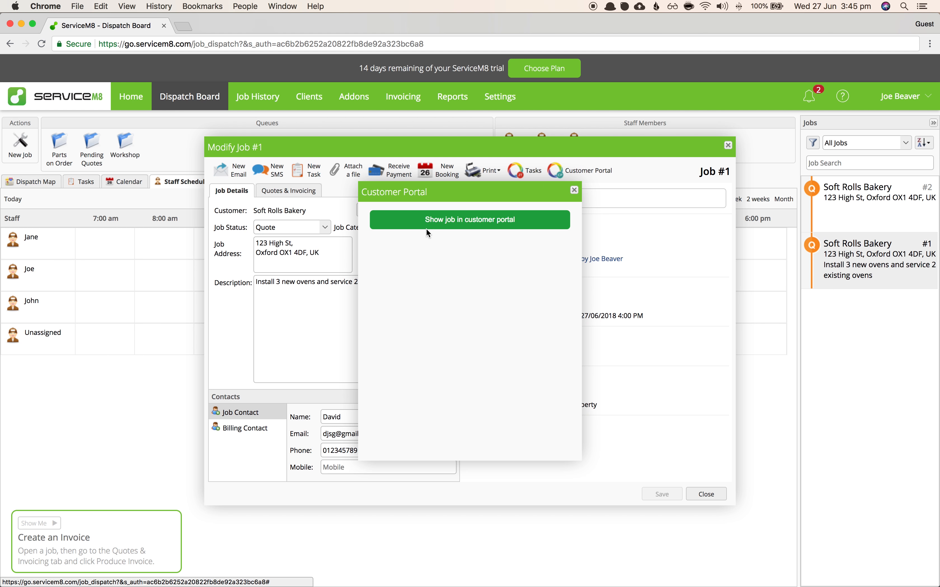
click(413, 223)
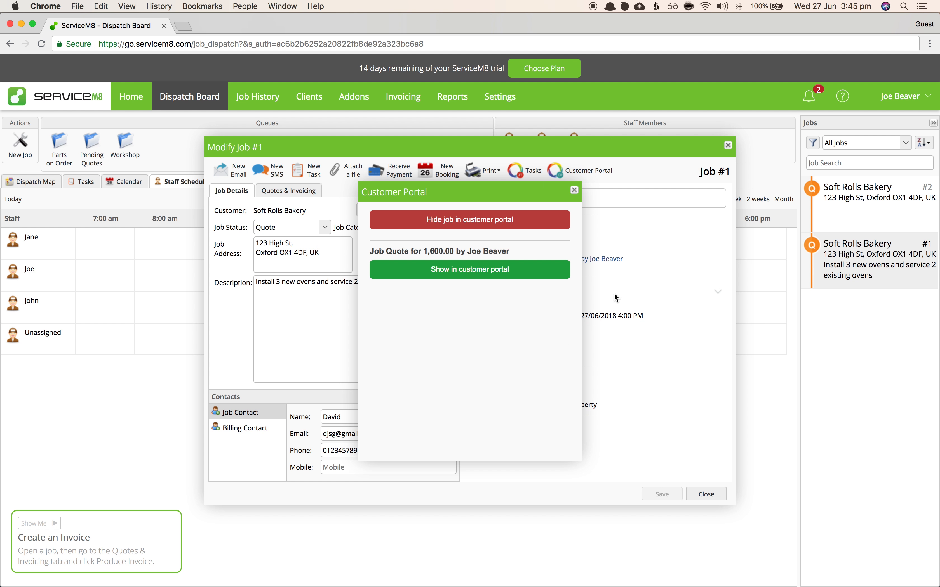
drag(415, 192, 296, 190)
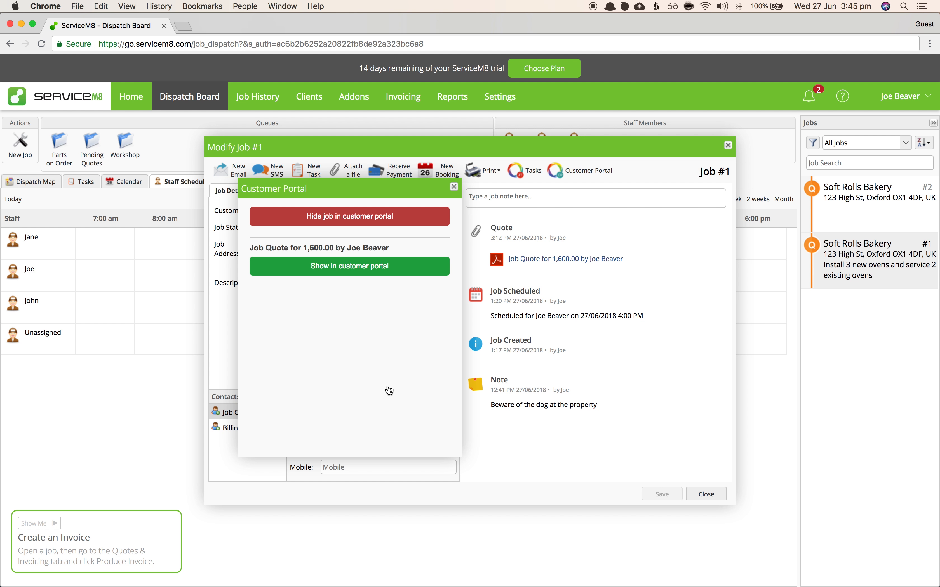
key(super+Tab)
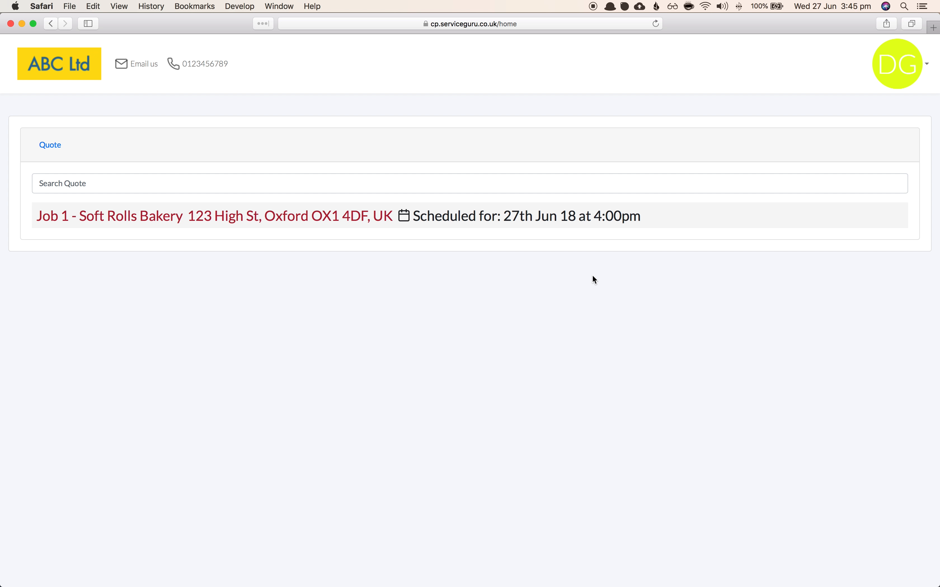
- Back in Chrome, show the 1,600.00 job quote in the customer portal, and reload the client's portal in Safari
key(super+Tab)
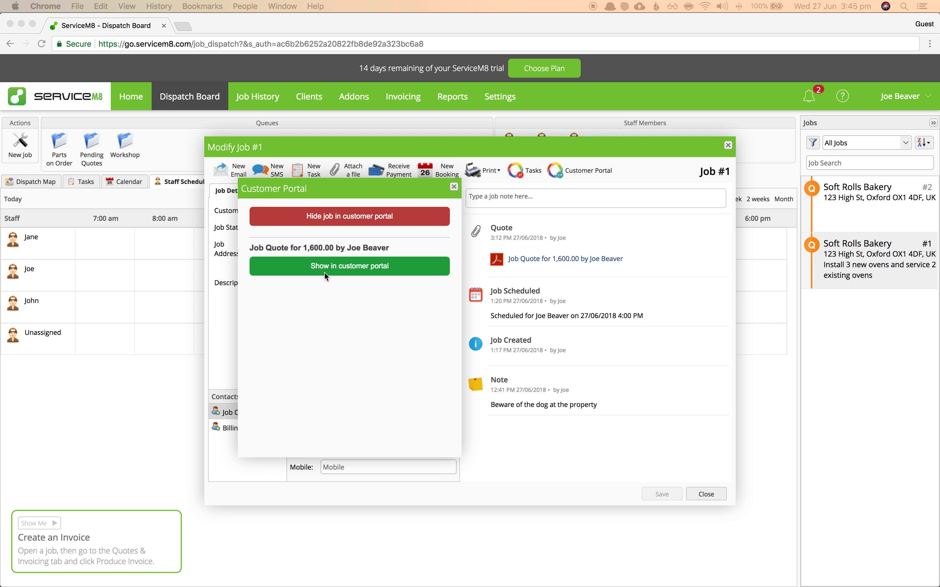
click(311, 269)
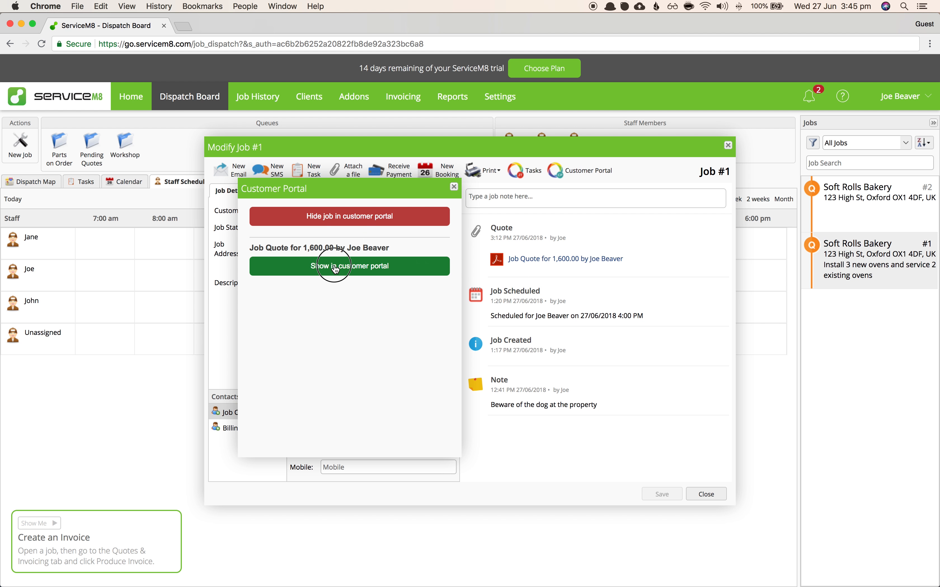
key(super+Tab)
key(super+r)
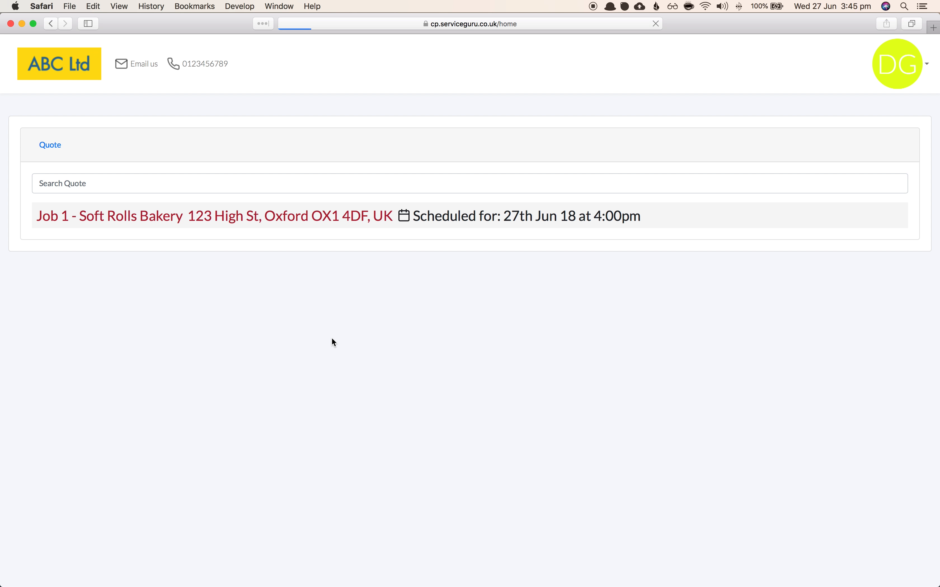
- Expand Job 1 in the client's portal, read through its quote PDF, and close the preview
click(225, 223)
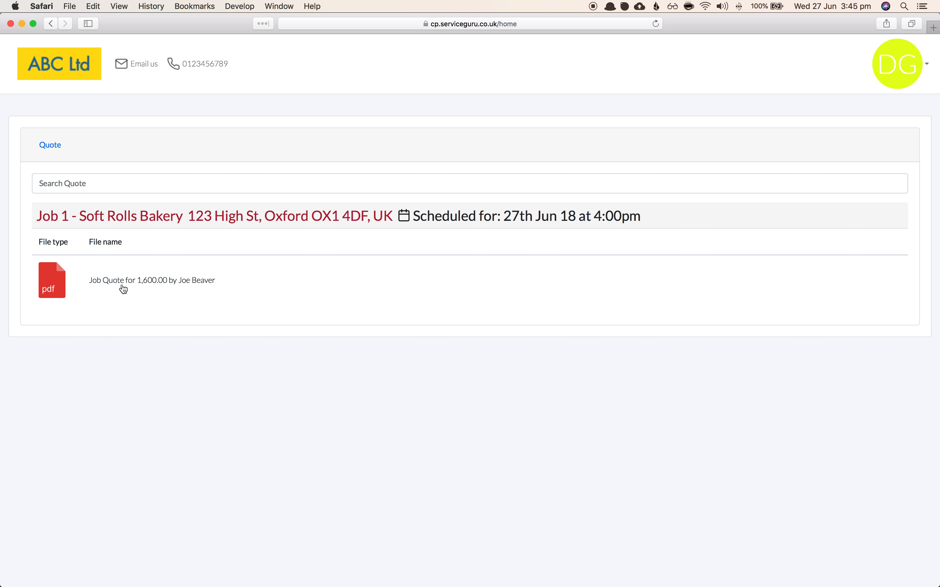
click(155, 290)
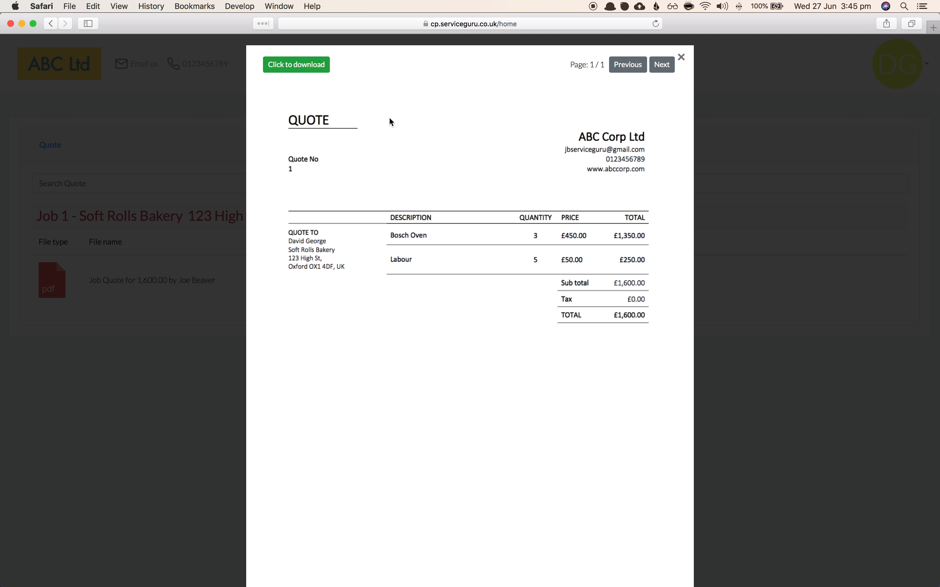
scroll(431, 351, down, 5)
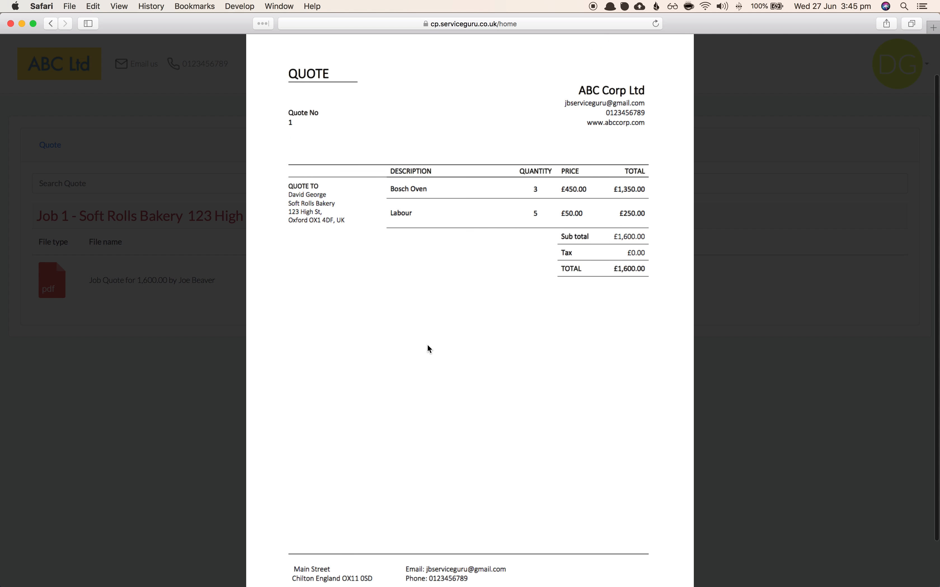
scroll(429, 348, up, 5)
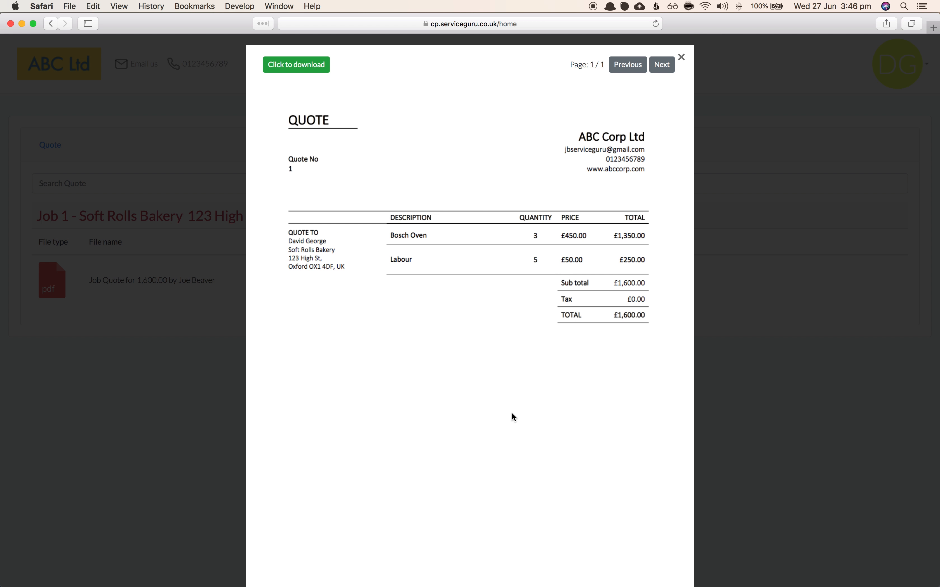
scroll(513, 416, down, 3)
scroll(511, 415, up, 3)
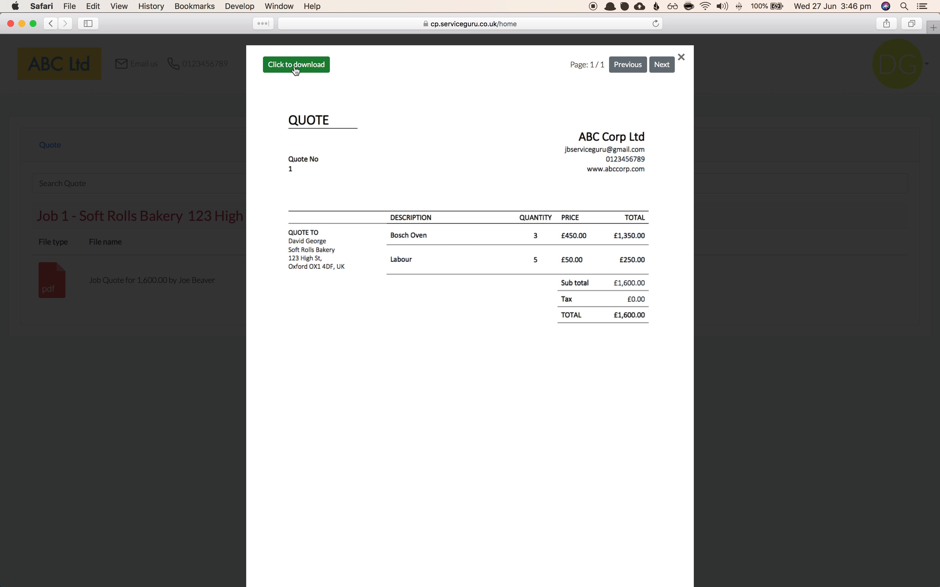
click(158, 393)
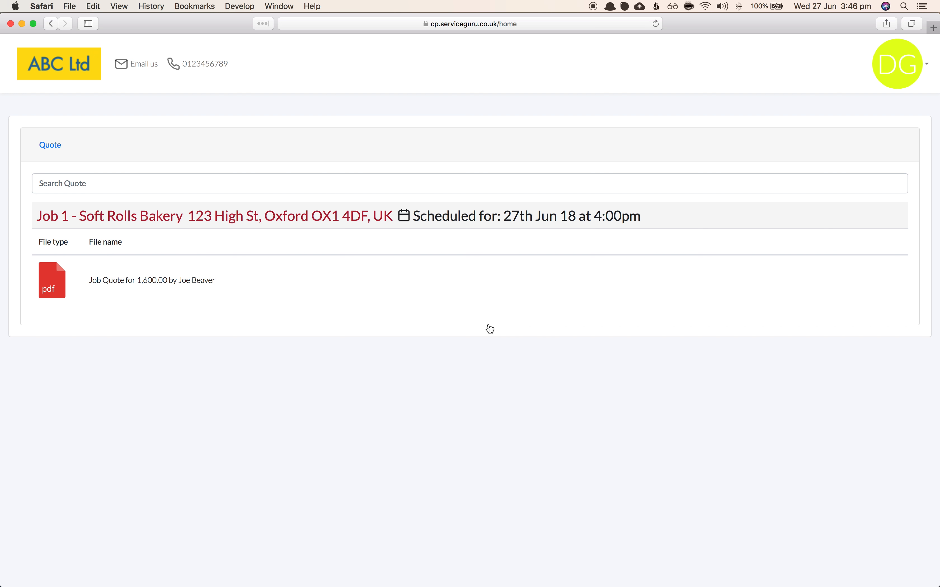
- Switch back to Chrome, close job #1 with its Customer Portal popup, and open the Addons page
key(super+Tab)
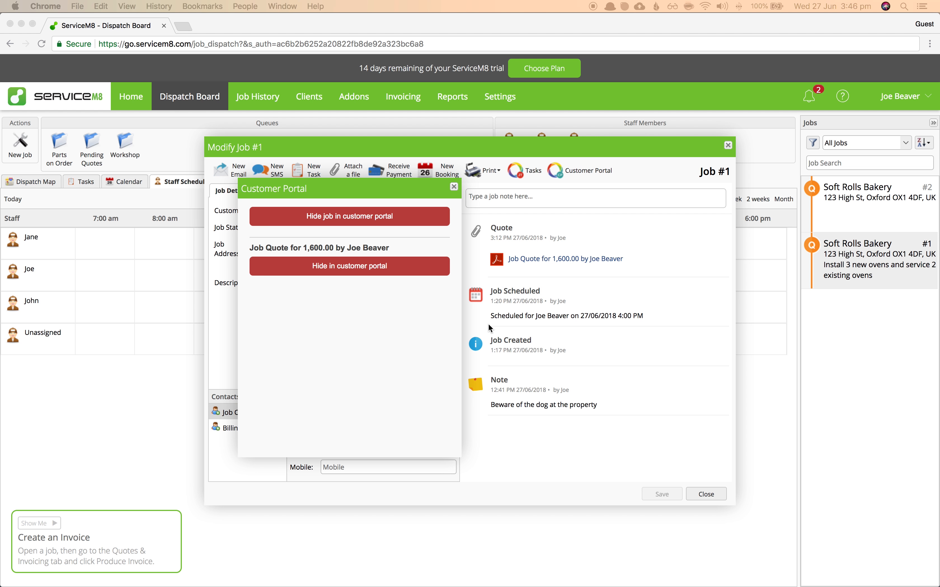
click(455, 189)
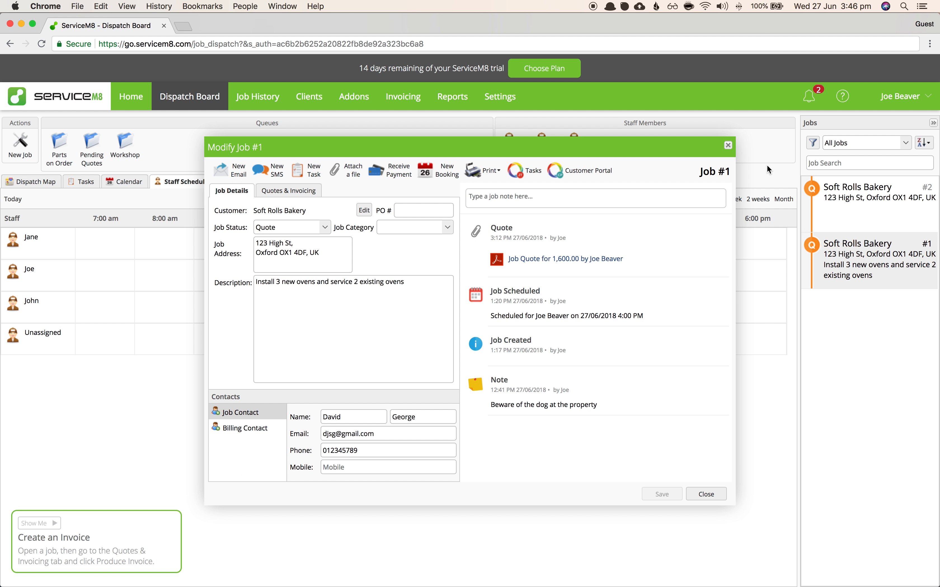
click(729, 146)
click(360, 100)
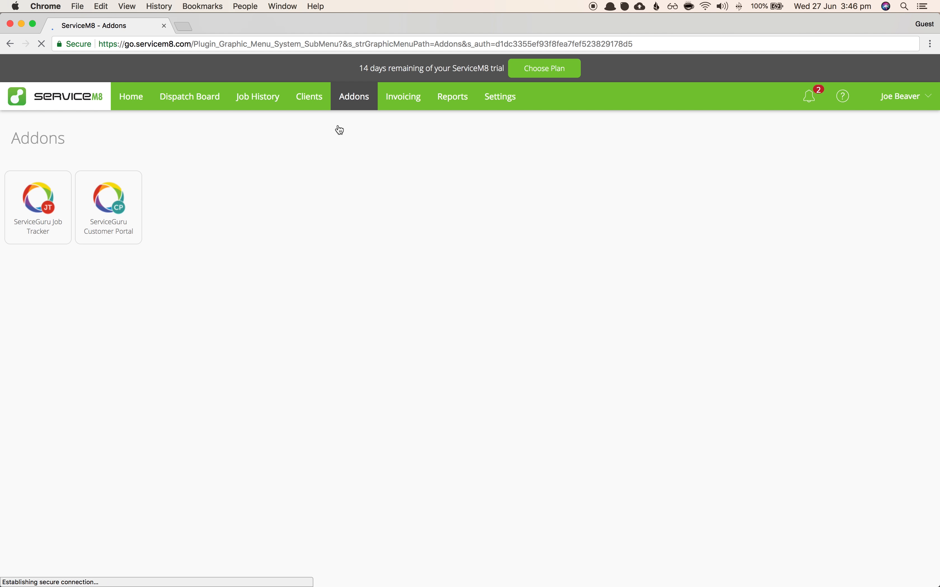
- In the ServiceGuru Customer Portal display settings, add Job Description to jobs, turn off showing the next schedule, and save
click(98, 205)
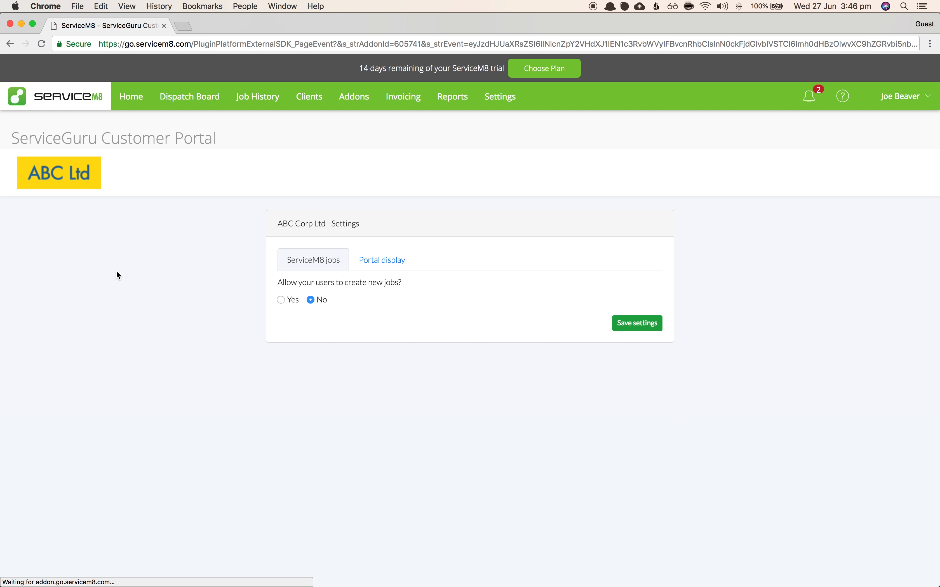
click(390, 261)
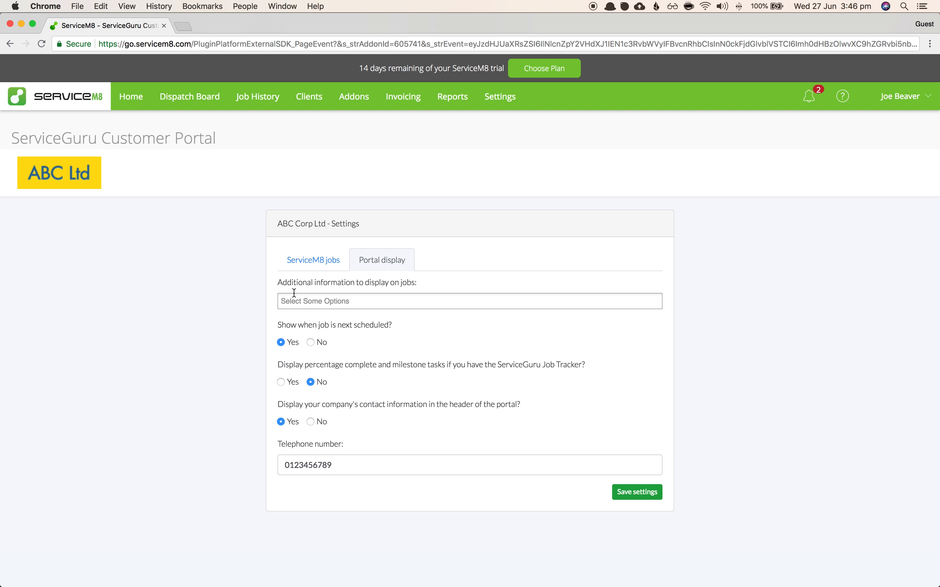
click(331, 301)
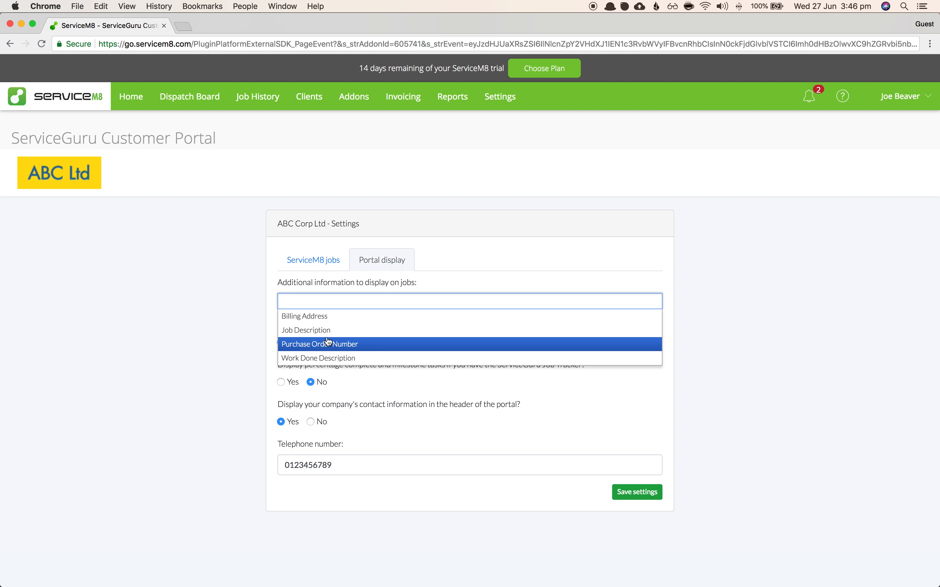
click(315, 331)
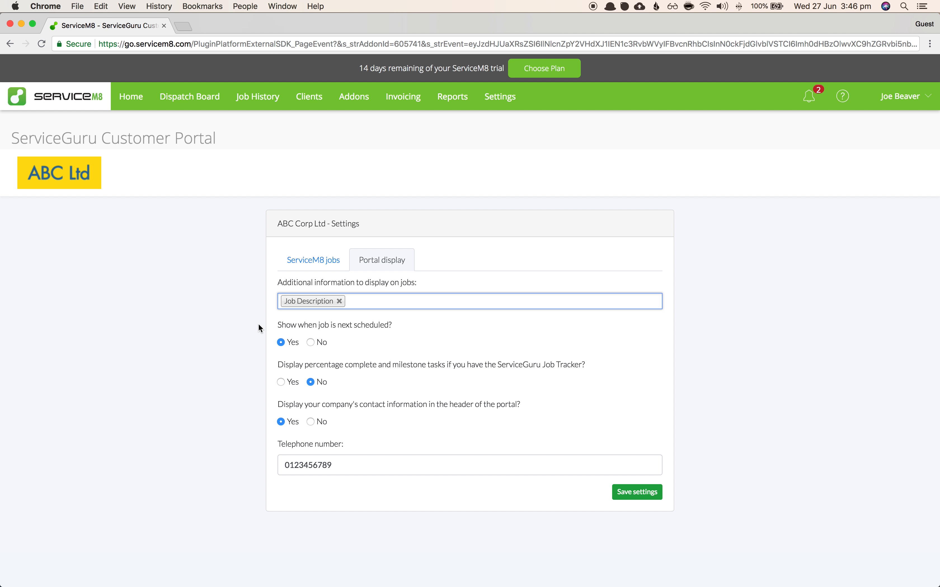
click(319, 342)
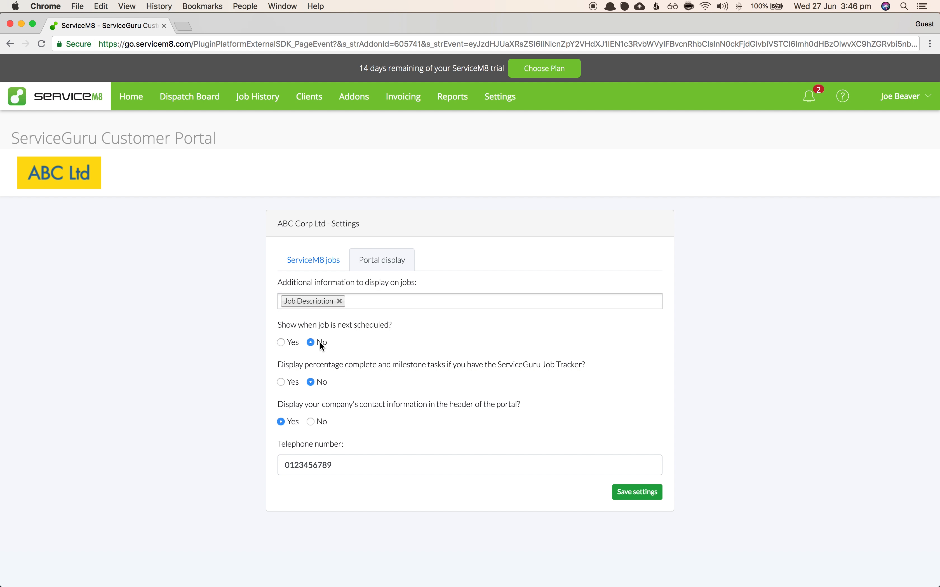
click(637, 492)
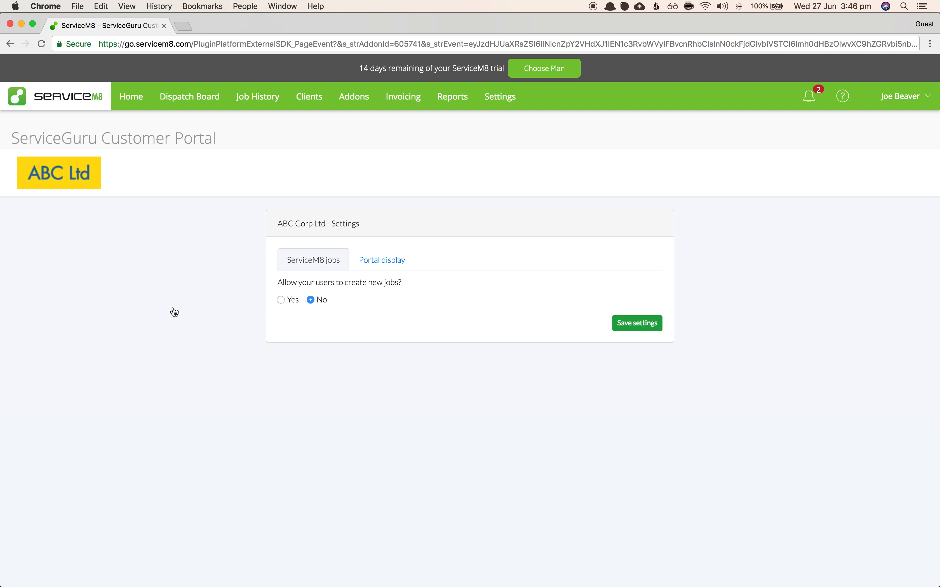
- Switch to Safari, reload the client's portal, and read Job 1's extra information before closing it
key(super+Tab)
key(super+r)
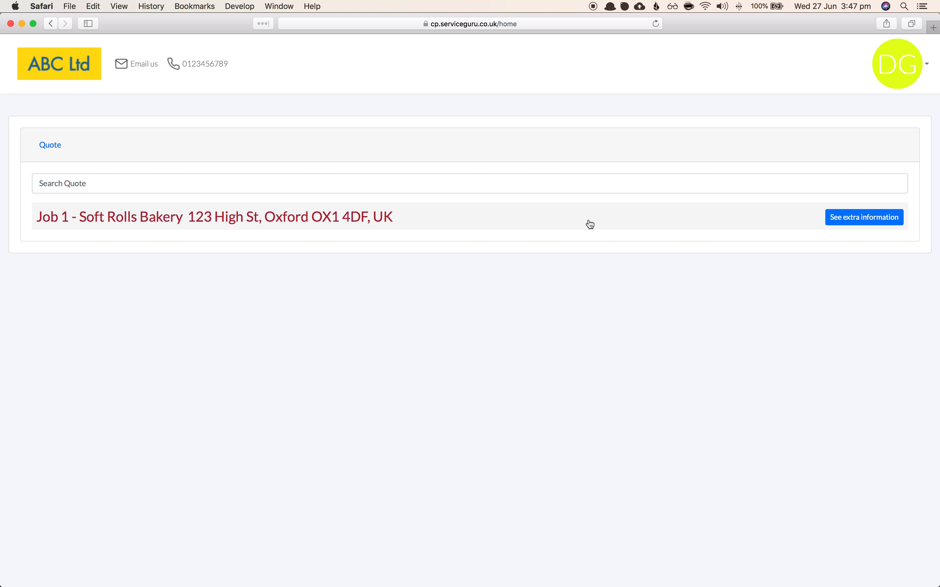
click(848, 225)
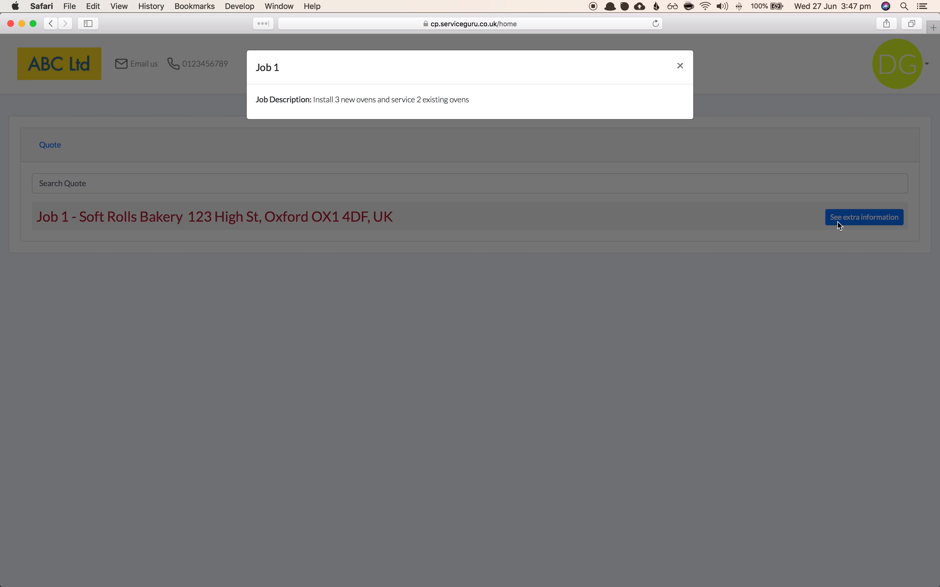
drag(258, 101, 471, 103)
click(473, 105)
click(680, 68)
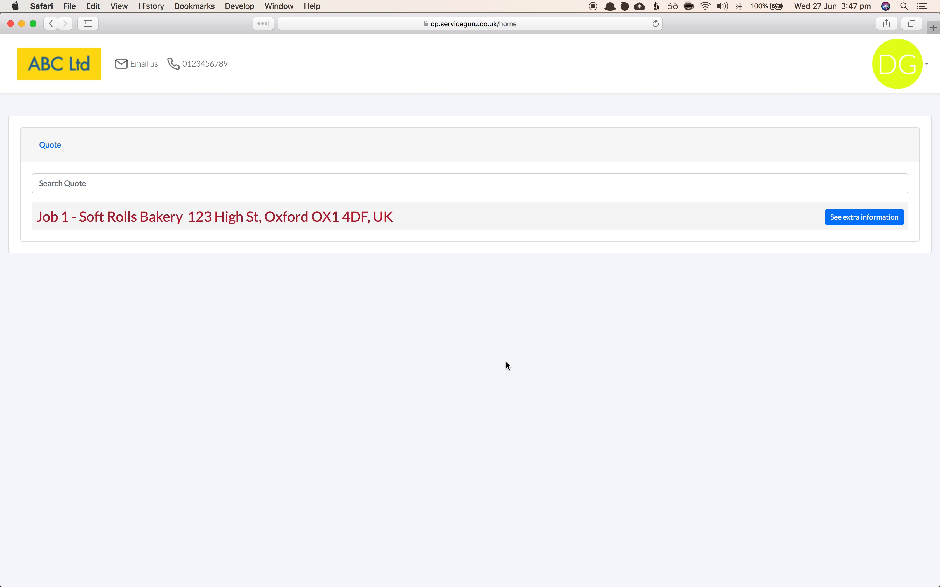
- Back in Chrome, allow users to create new jobs with Quote status, and review the mandatory detail options without selecting any
key(super+Tab)
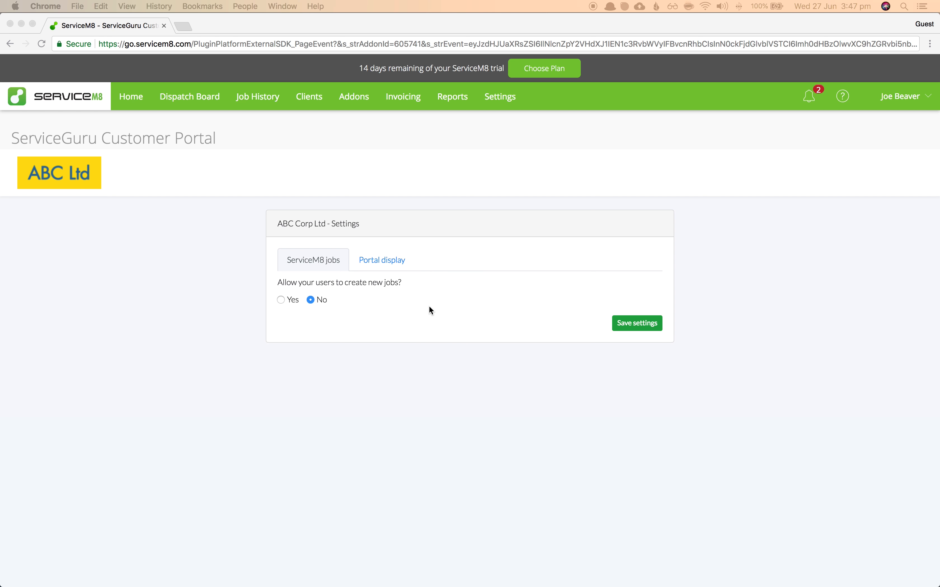
click(282, 300)
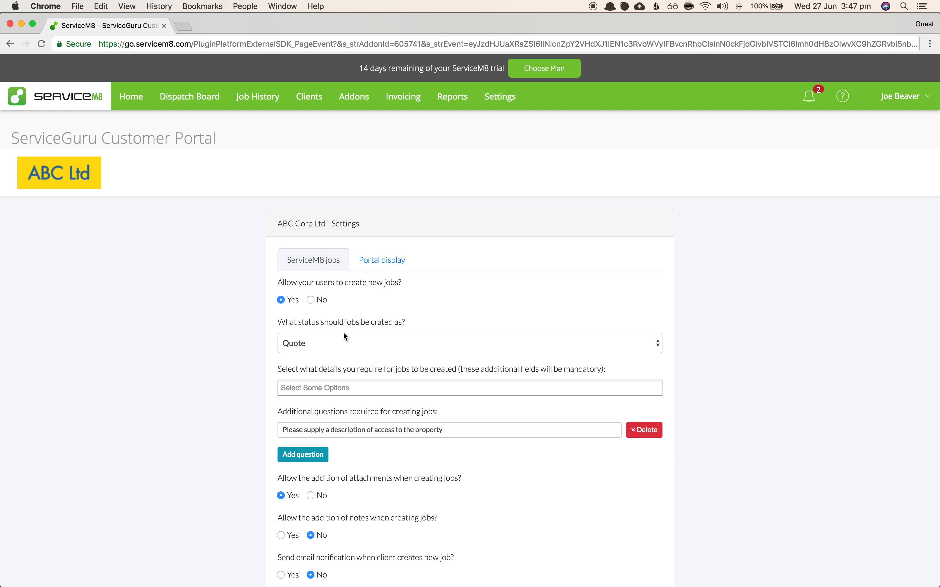
click(343, 345)
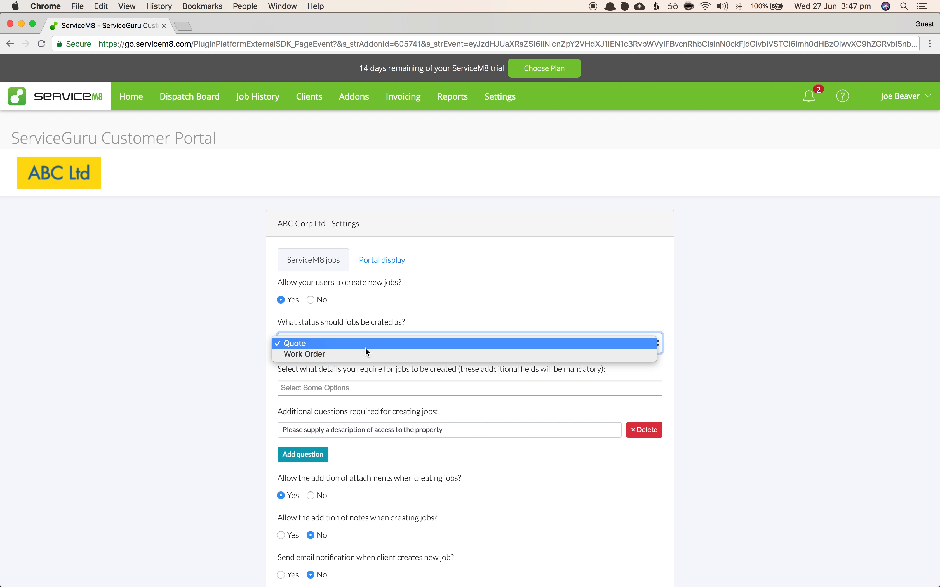
click(357, 344)
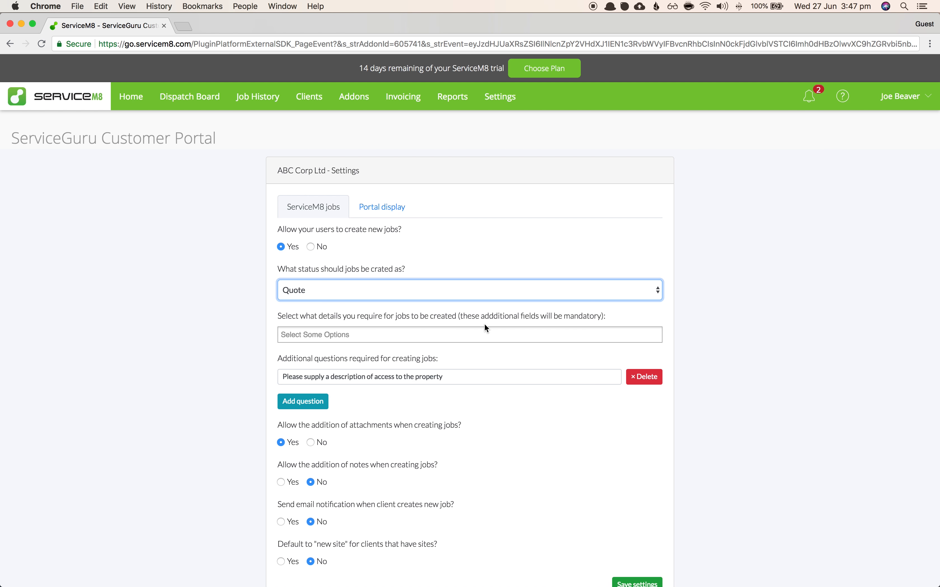
click(442, 334)
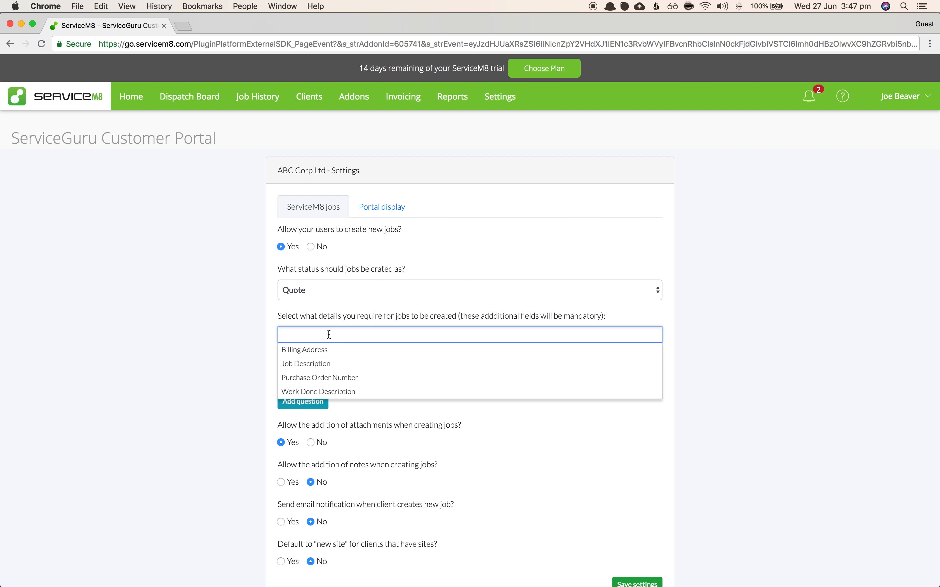
click(228, 330)
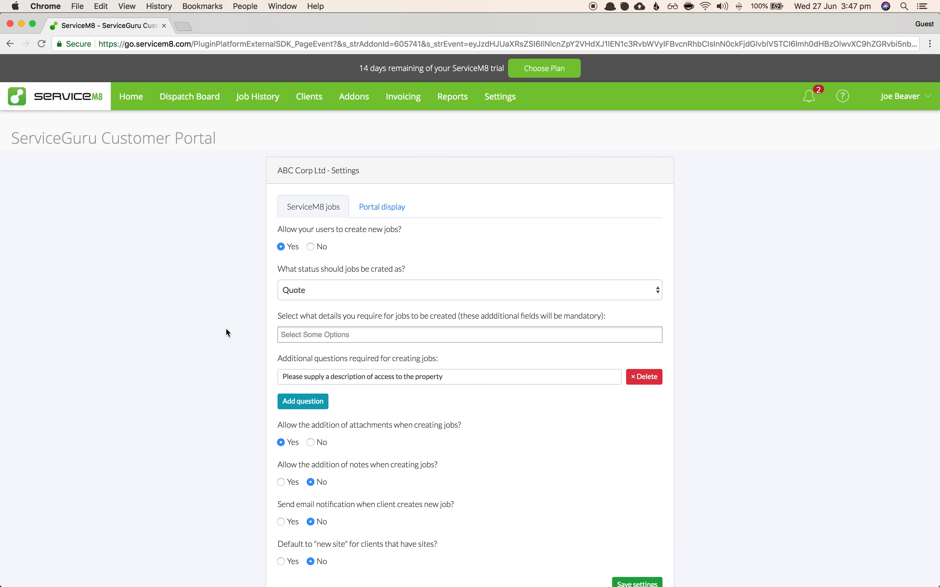
- Replace the additional job question with "What is the best time of day for us to schedule this job?"
click(644, 381)
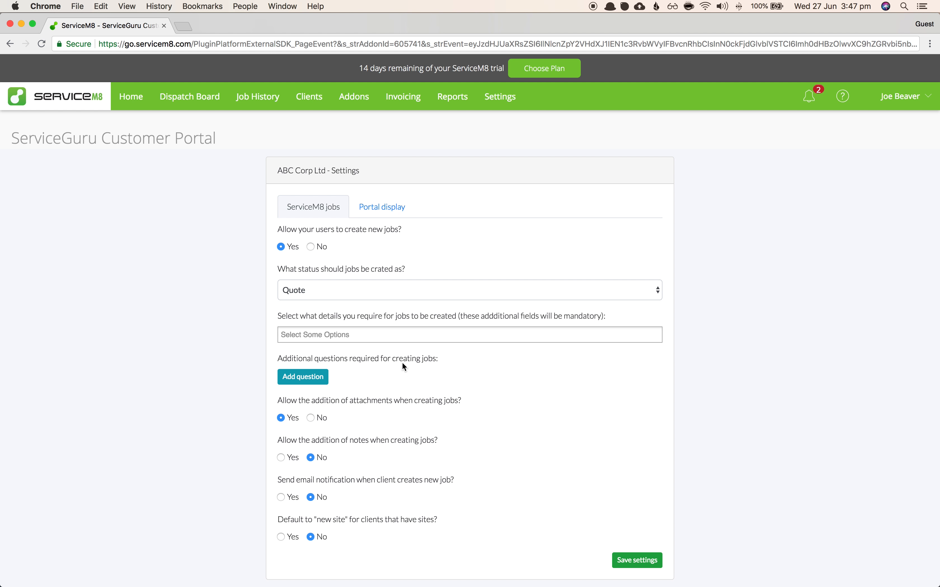
click(313, 382)
click(314, 380)
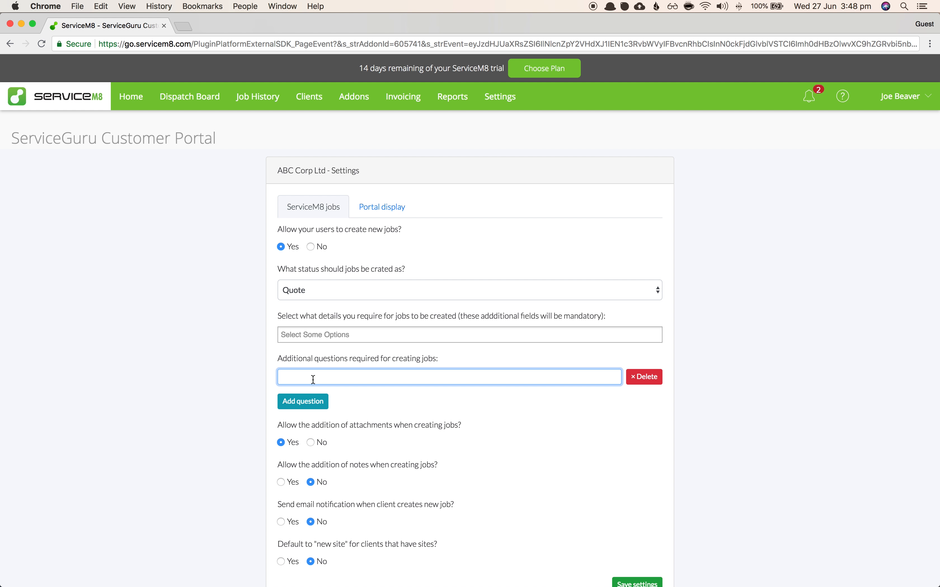
text(What is the best time of day for us to schedule this job?)
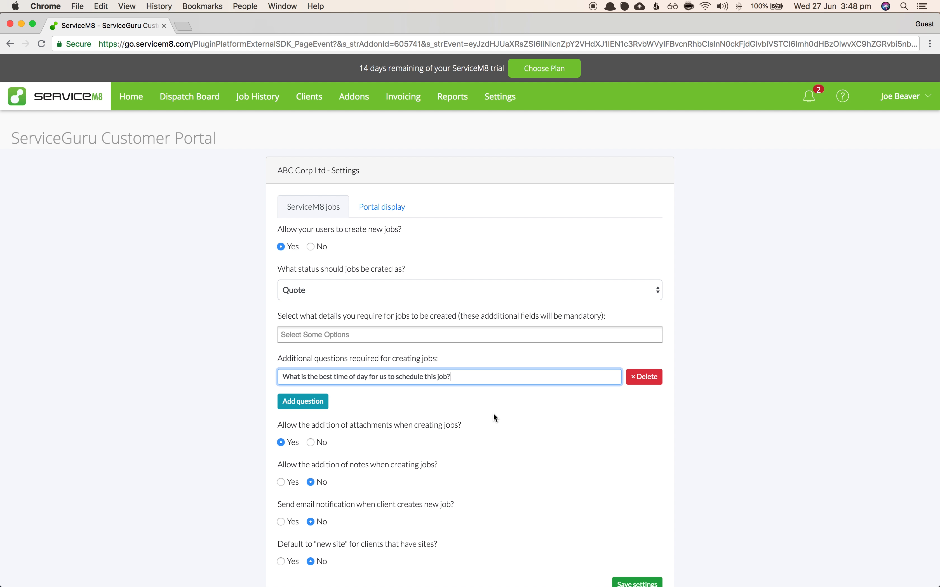
- Allow notes to be added when creating jobs and save the portal settings
scroll(494, 417, down, 2)
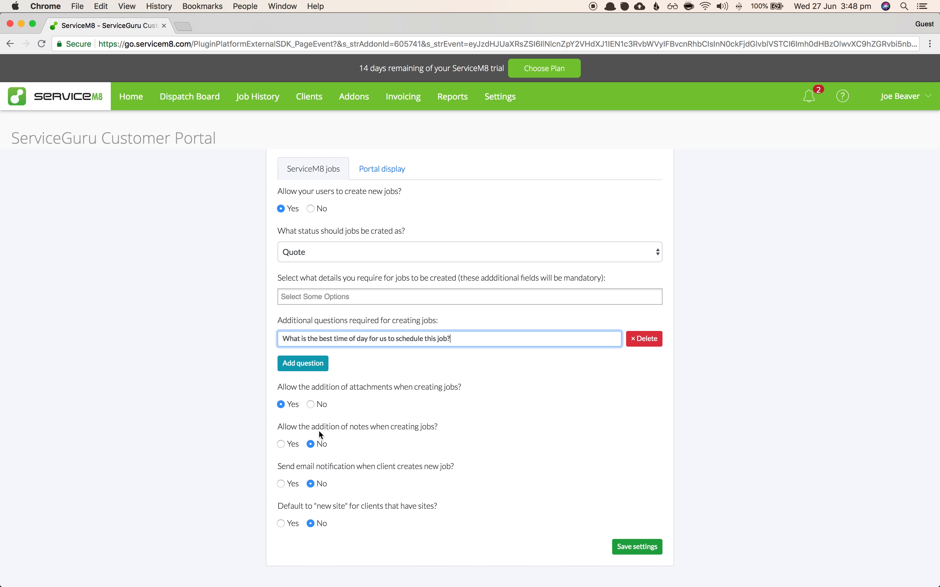
click(286, 444)
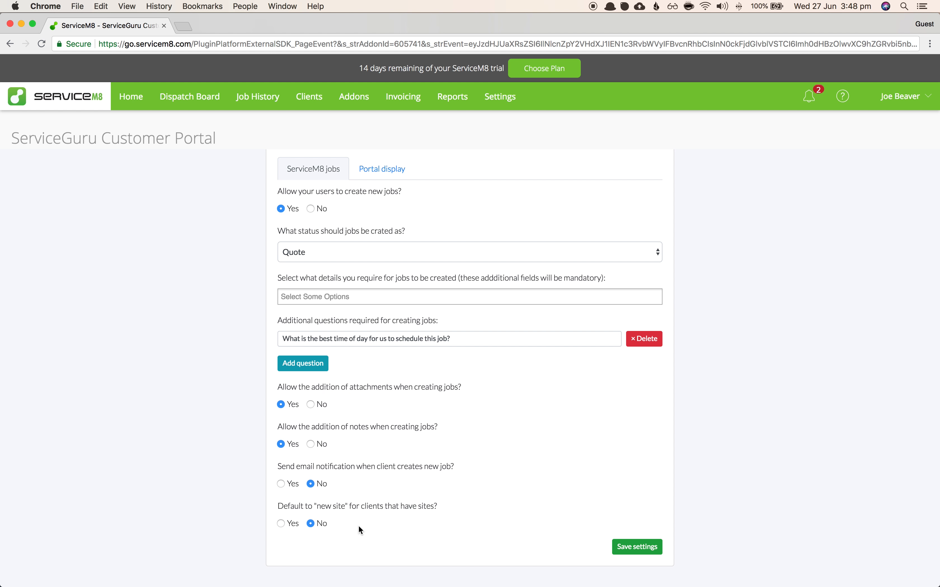
click(627, 548)
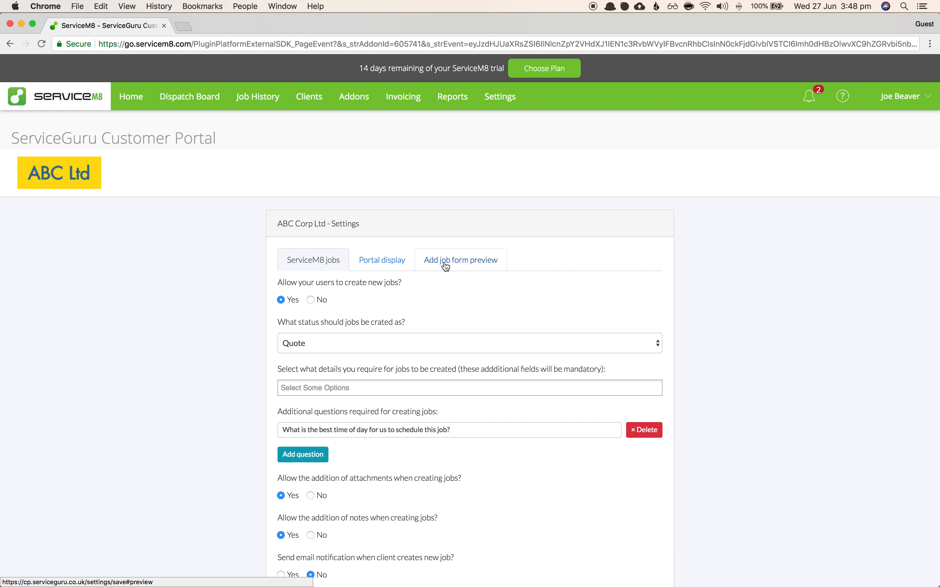
- Preview the add job form, checking its notes field, scheduling question and both job address options
click(475, 267)
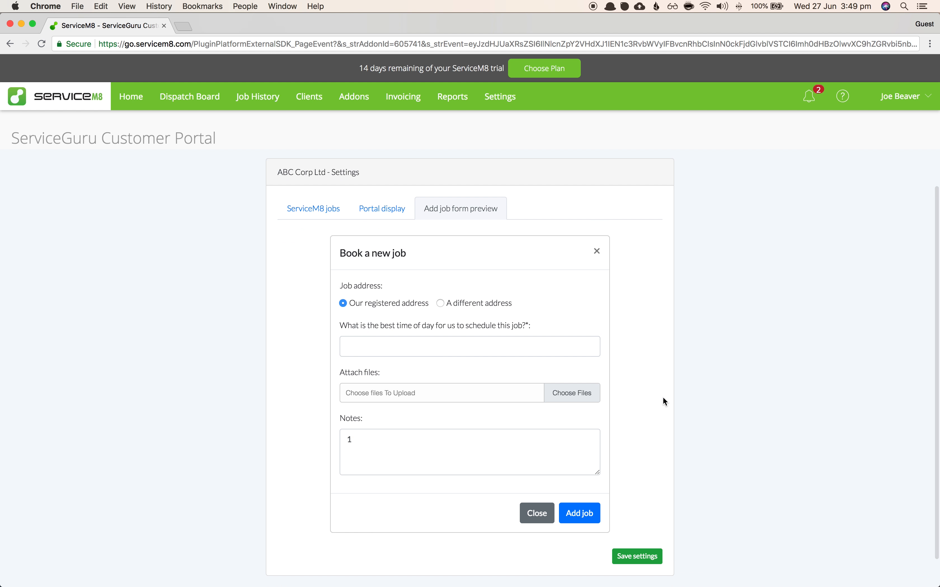
click(453, 446)
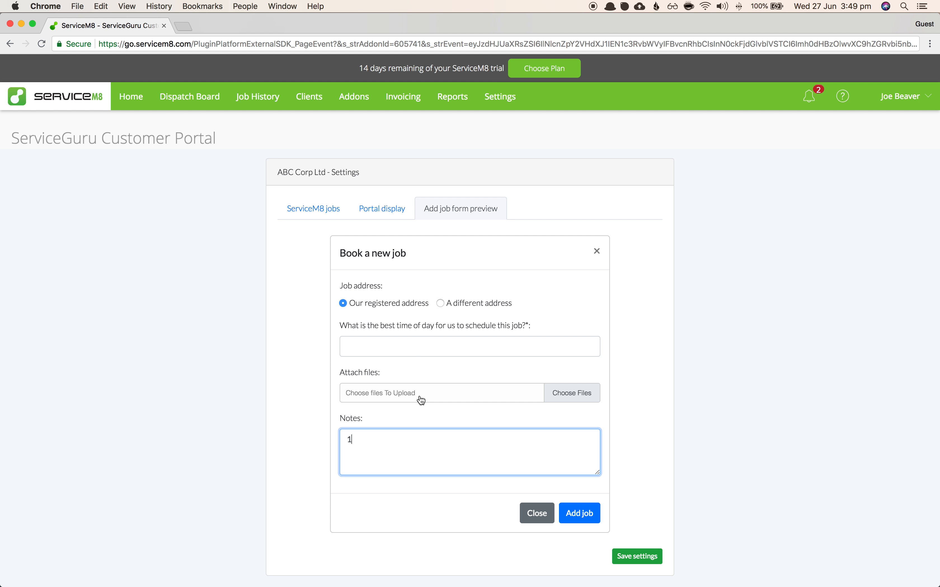
click(419, 332)
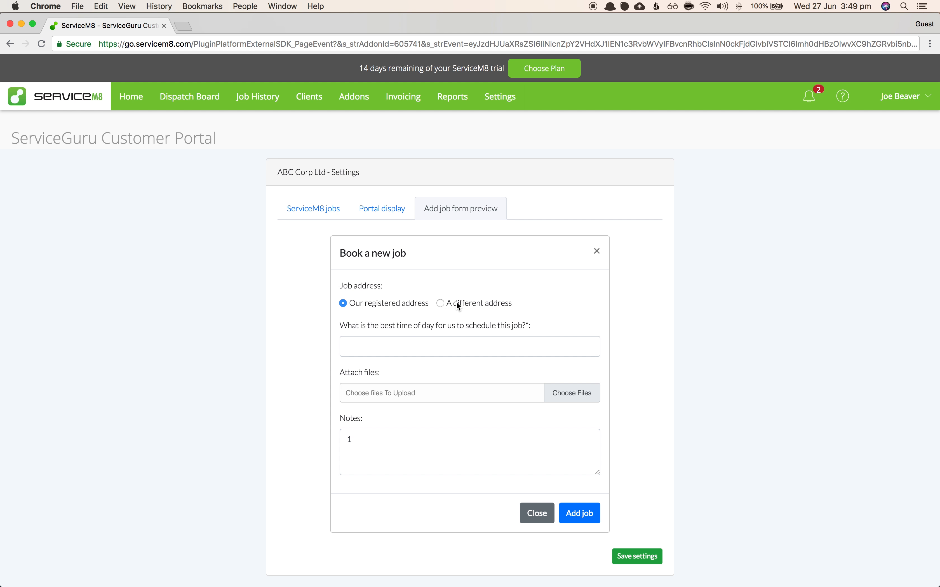
click(448, 304)
click(375, 302)
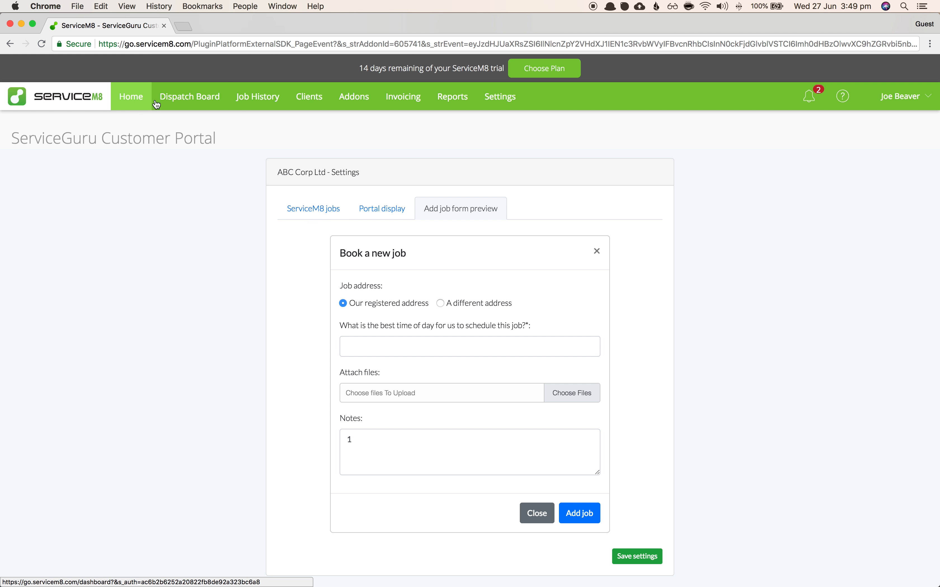
- Open the Dispatch Board, switch to Safari, and reload the client's portal
click(191, 97)
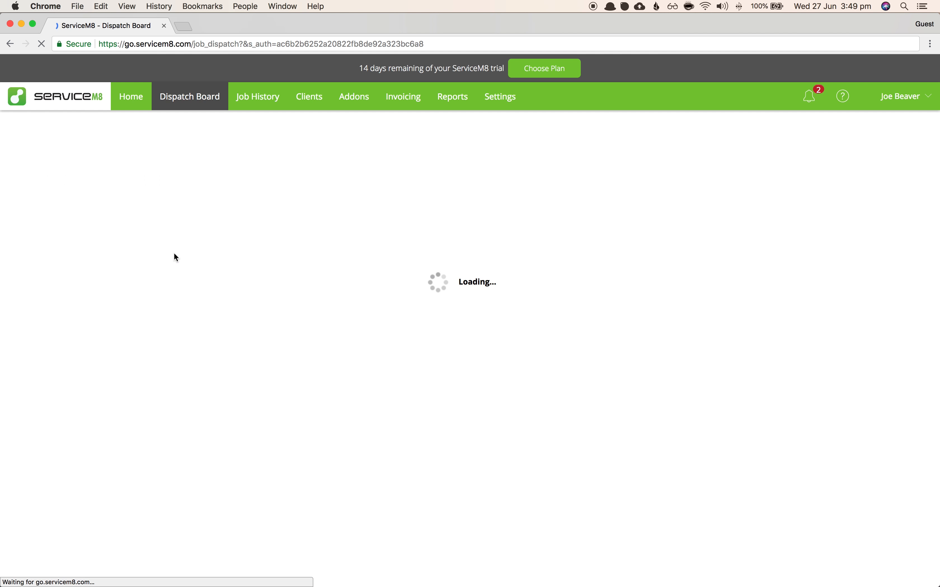
key(super+Tab)
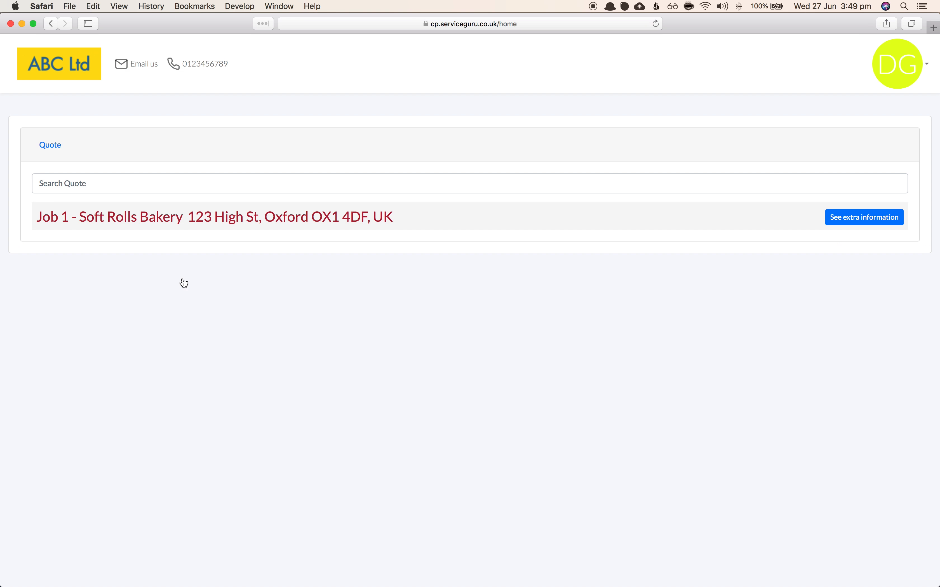
key(super+r)
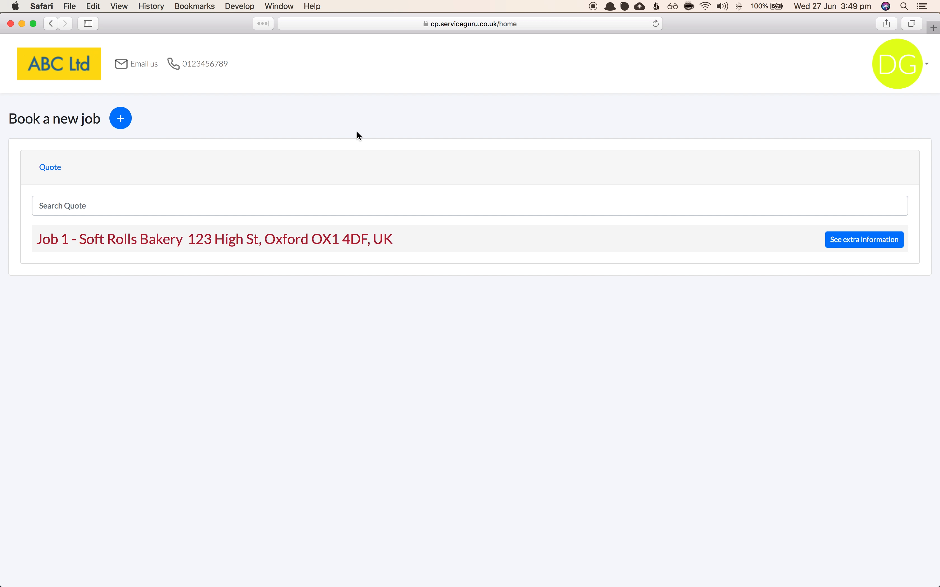
- Start booking a new job at the registered address, answering 10am for the best time of day to schedule it
click(121, 120)
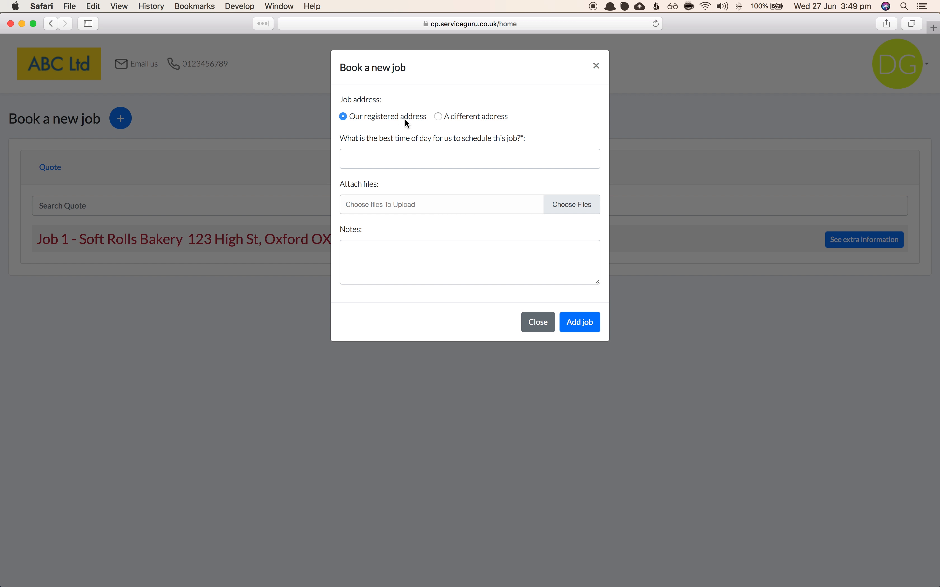
click(390, 117)
click(385, 156)
drag(341, 141, 525, 141)
click(498, 149)
click(425, 161)
text(10am)
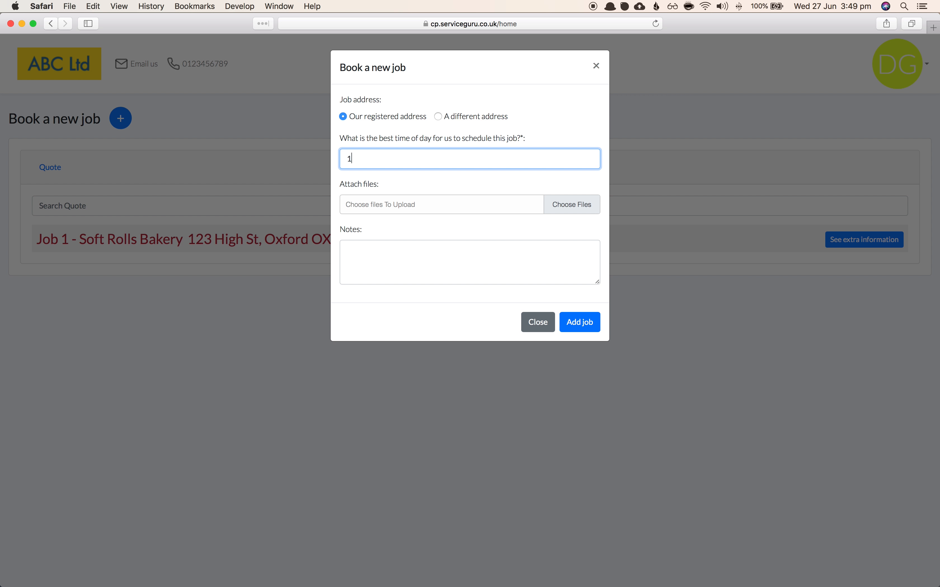
- Attach icon.png from the Desktop's icons folder to the new job booking
click(471, 209)
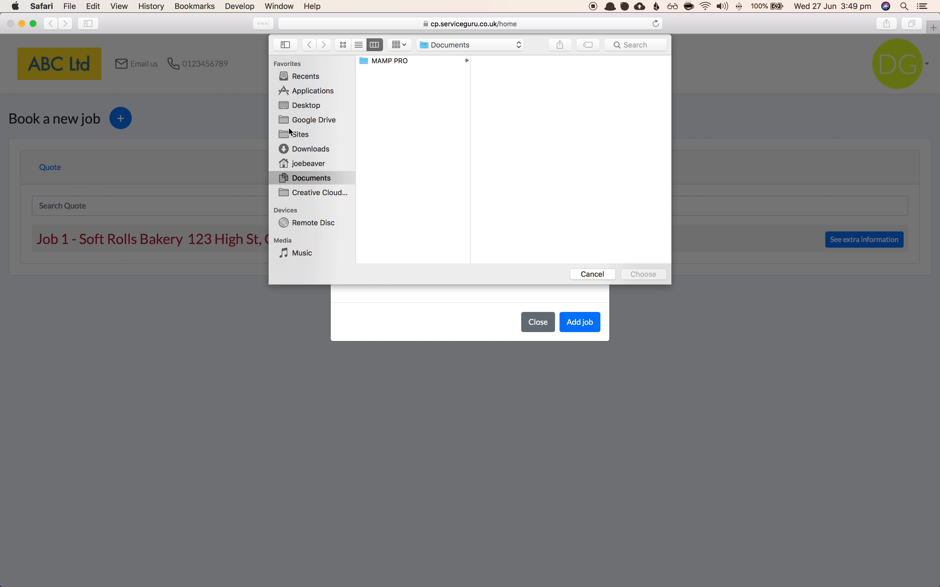
click(317, 107)
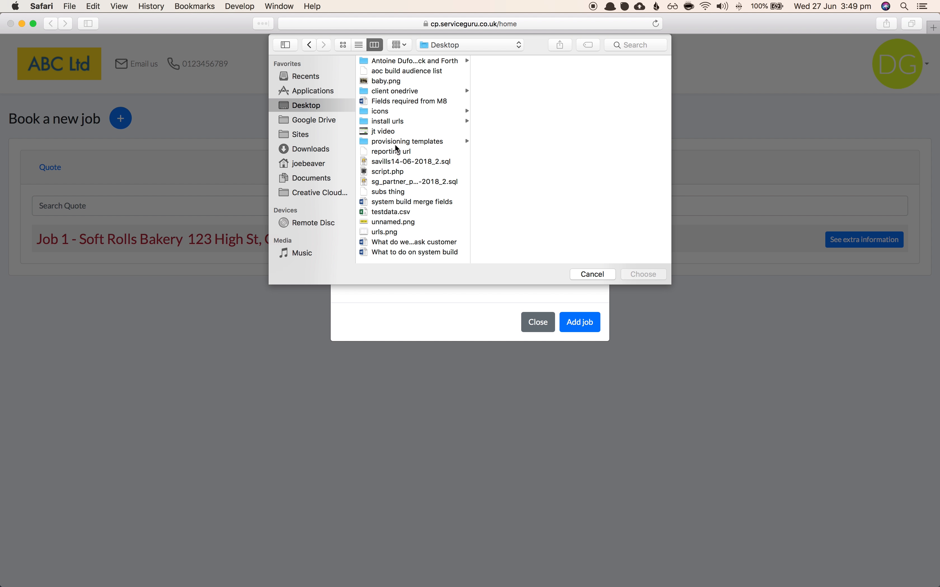
click(389, 113)
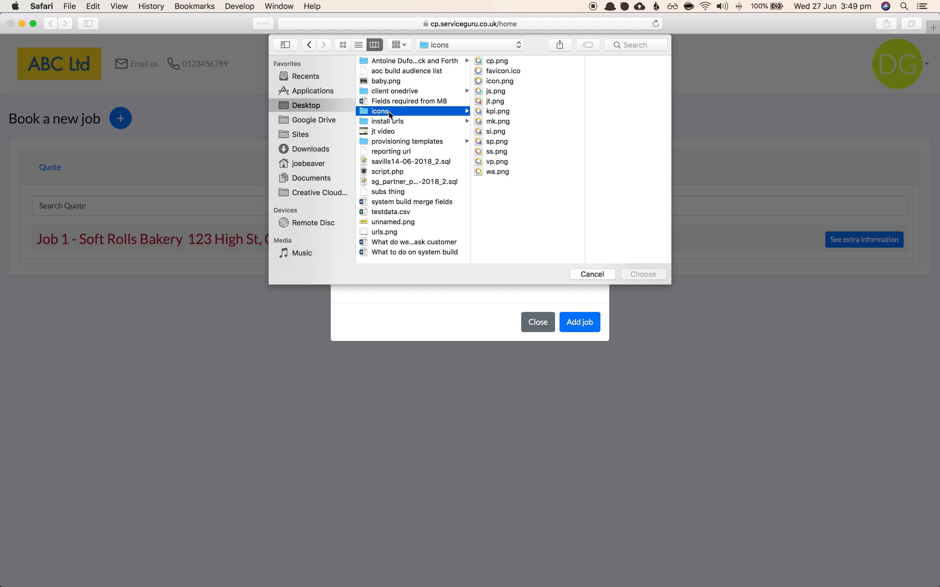
click(505, 81)
double_click(505, 81)
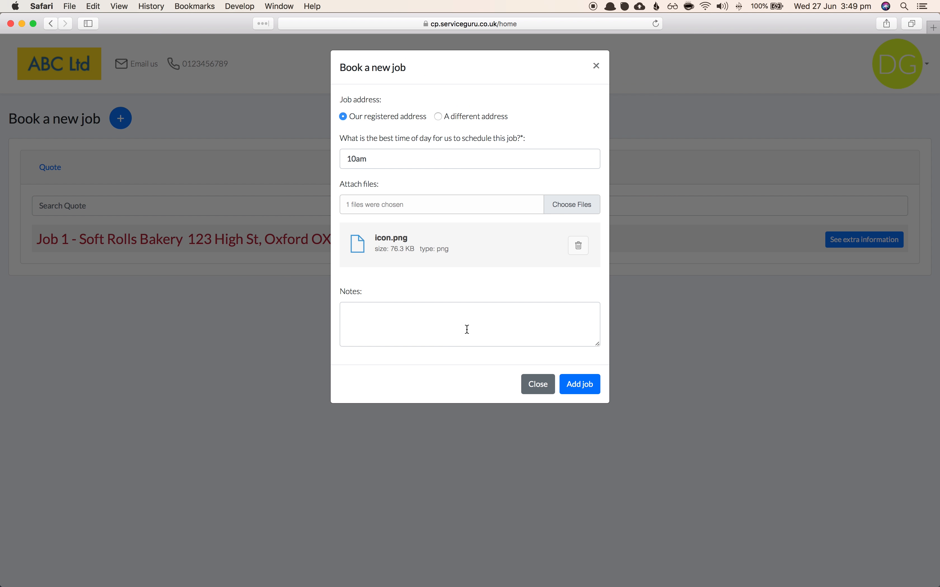
- Add the note "Please schedule this job between now and next Monday" and submit the new job
click(425, 323)
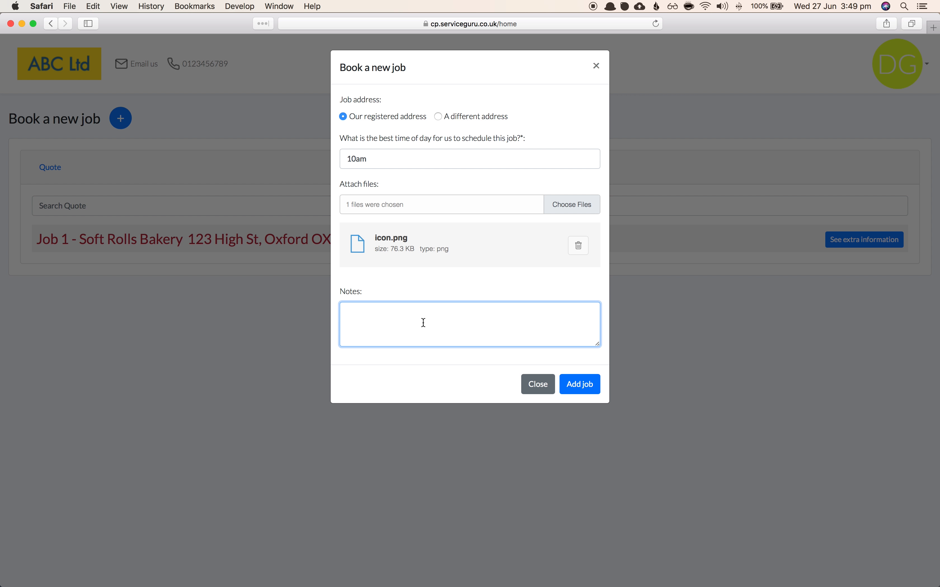
text(Pleaas)
key(BackSpace)
text(se schedule this job between)
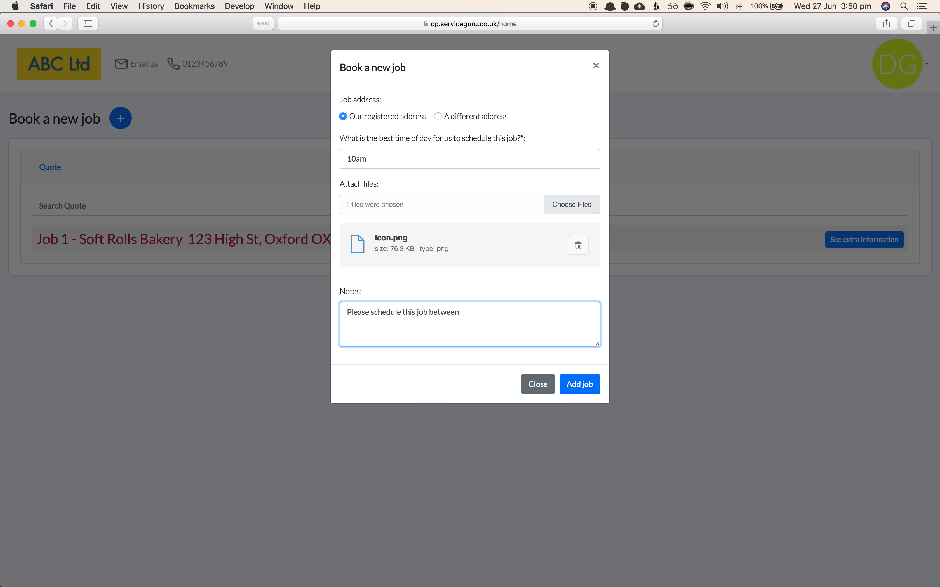
text( now and next Monday)
click(581, 392)
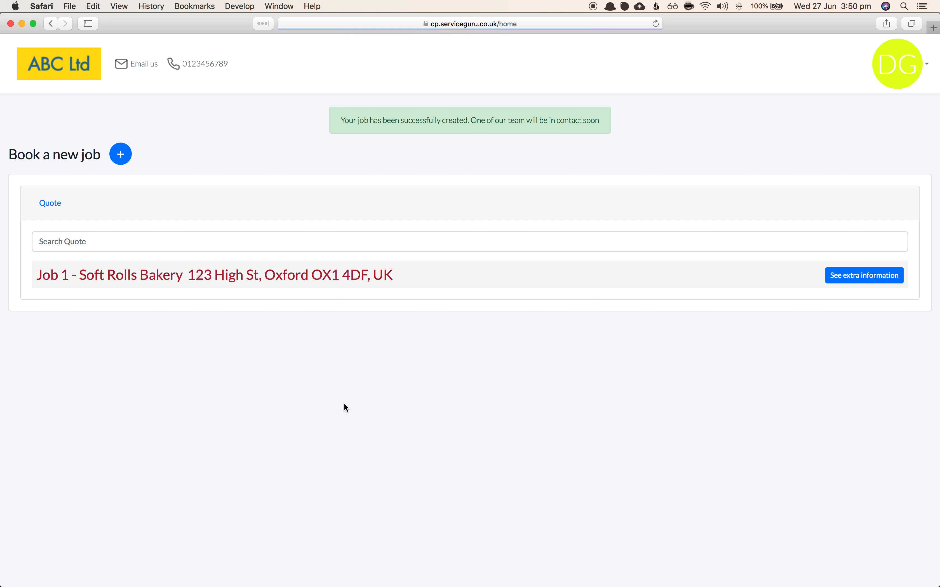
drag(347, 119, 602, 121)
click(612, 151)
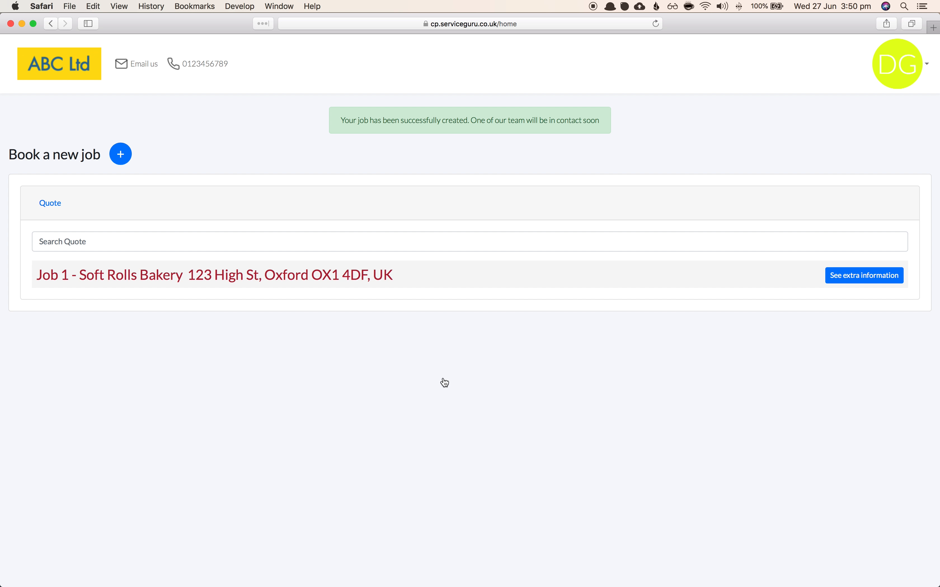
- Switch to ServiceM8 in Chrome and review job #3's address, client note, scheduling answer and attached photo
key(super+Tab)
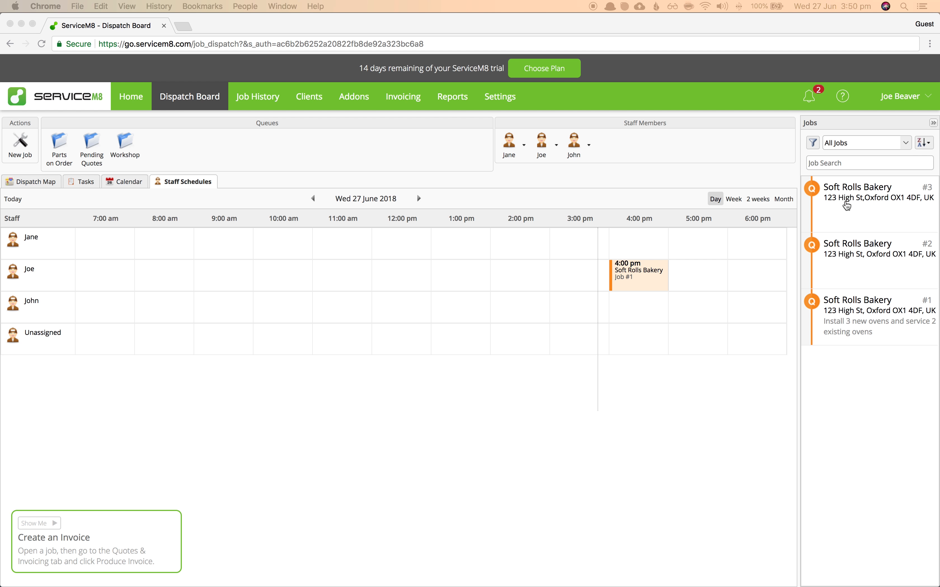
click(861, 209)
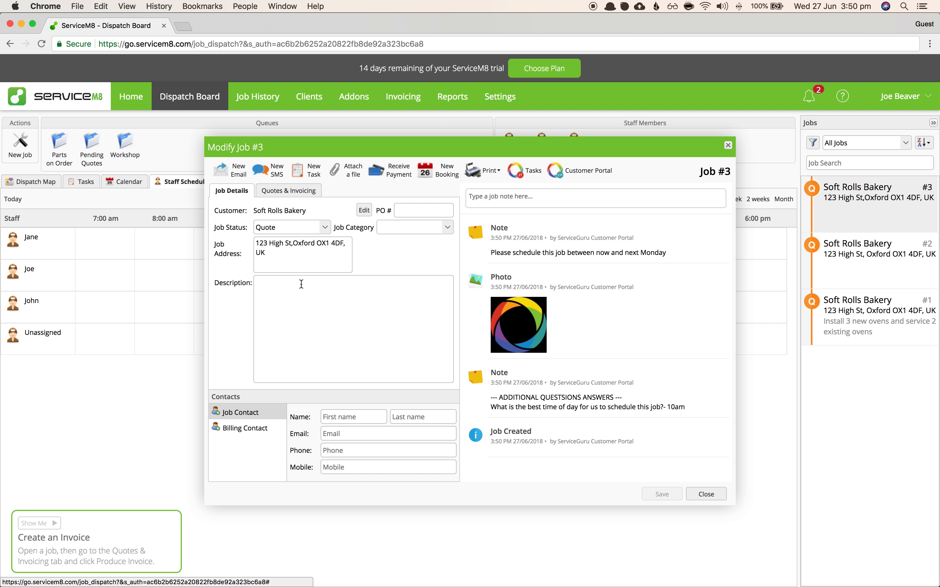
drag(302, 267, 264, 244)
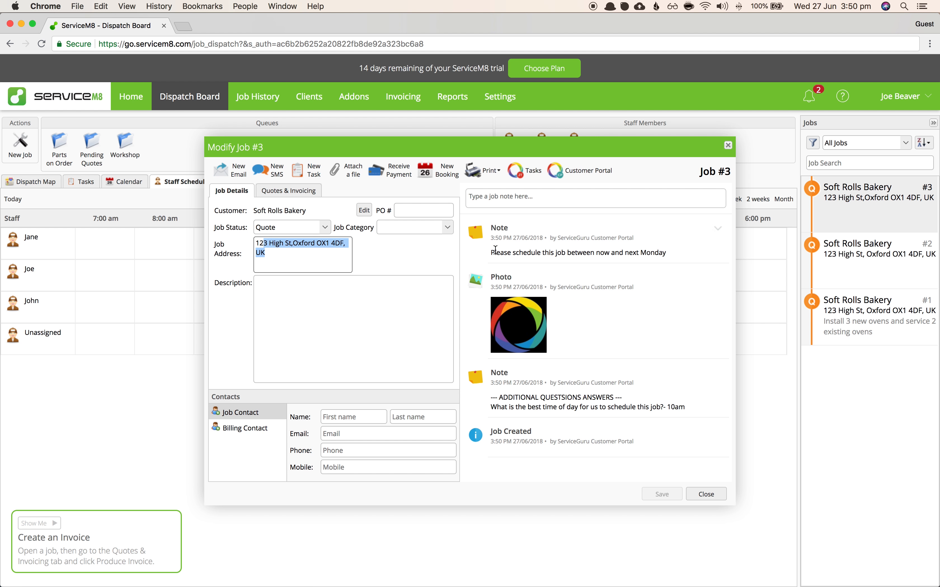
drag(491, 252, 669, 257)
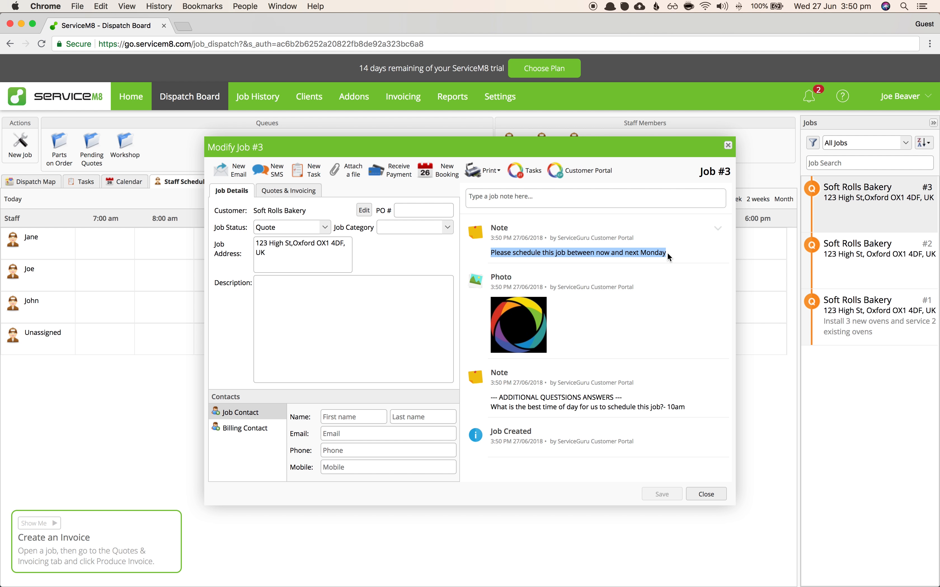
click(667, 258)
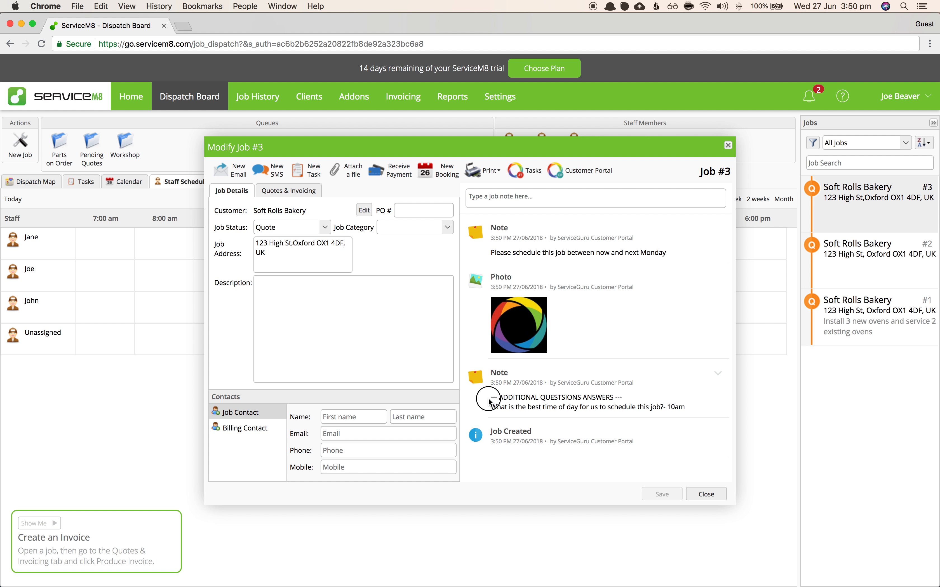
drag(489, 400, 630, 398)
drag(492, 407, 693, 410)
click(694, 412)
click(517, 331)
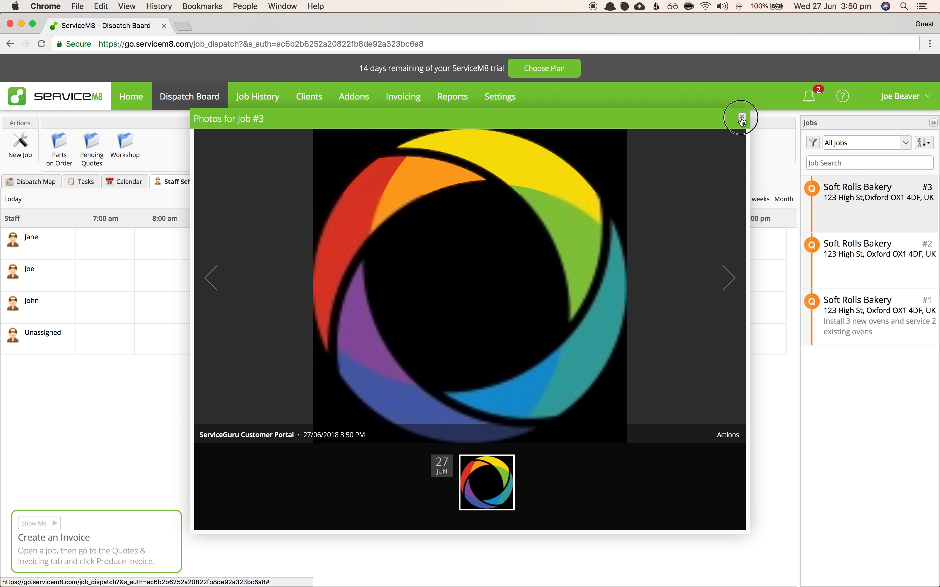
click(742, 117)
click(701, 495)
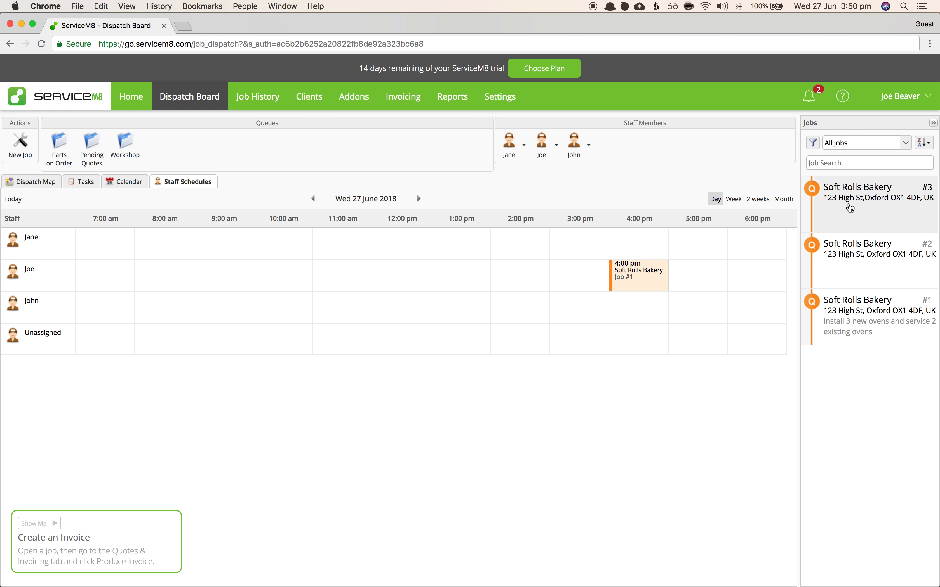
- Schedule job #3 for Friday 29 June 2018 at 10:00 am in the second staff member's row
mouse_move(850, 209)
mouse_down()
mouse_move(751, 338)
mouse_move(811, 230)
mouse_move(846, 211)
mouse_up()
click(420, 198)
click(425, 204)
drag(832, 214, 287, 272)
click(271, 278)
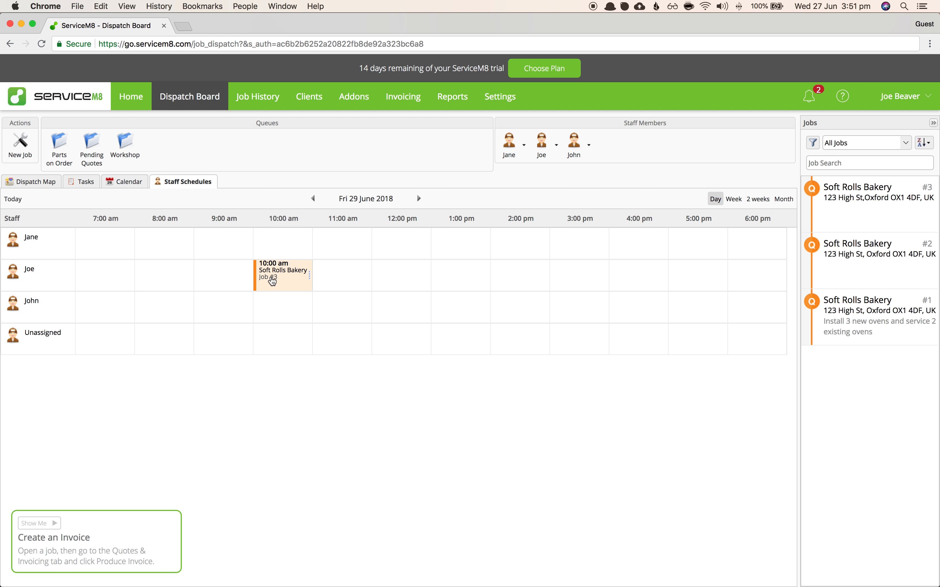
- Open job #3 from its booking and show both the job and its icon.png file in the customer portal
click(272, 282)
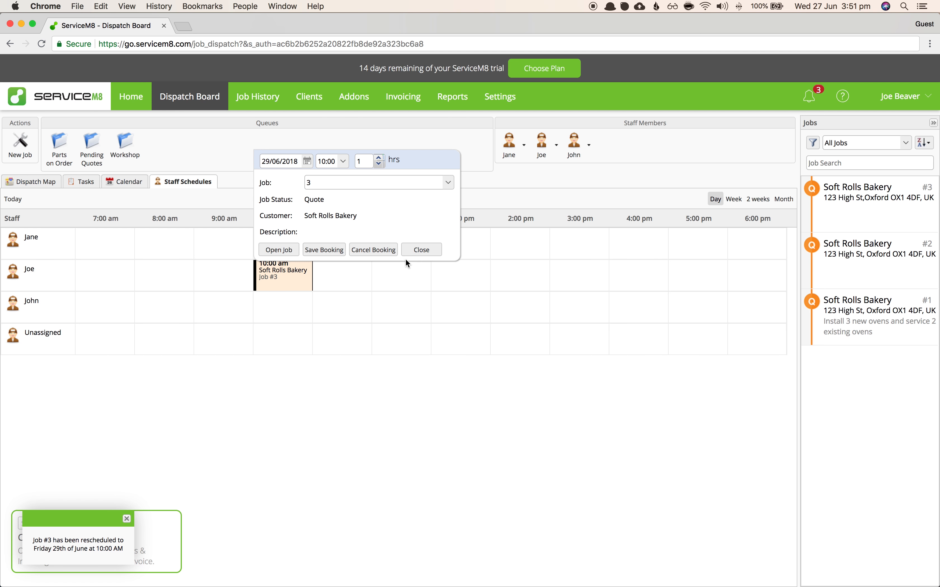
click(288, 251)
click(603, 169)
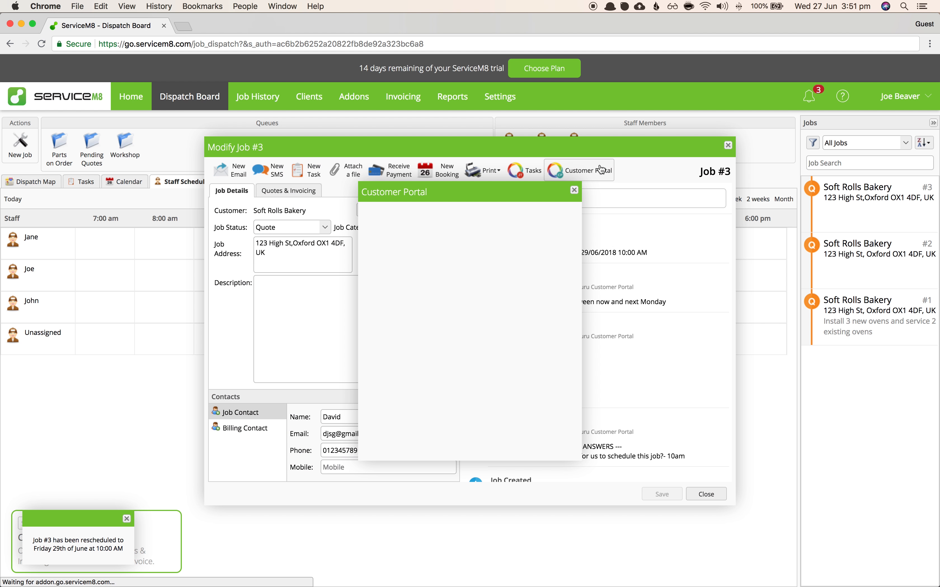
click(410, 225)
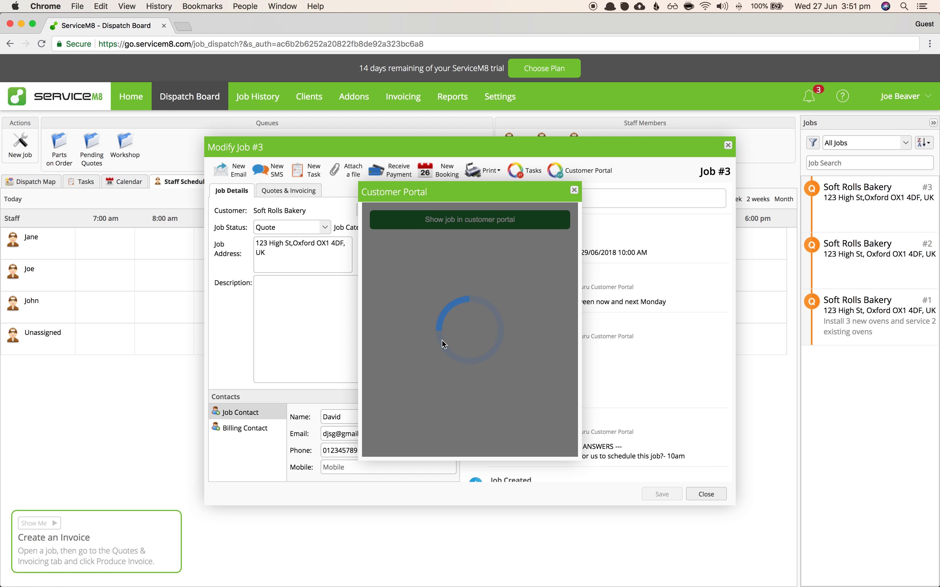
click(410, 269)
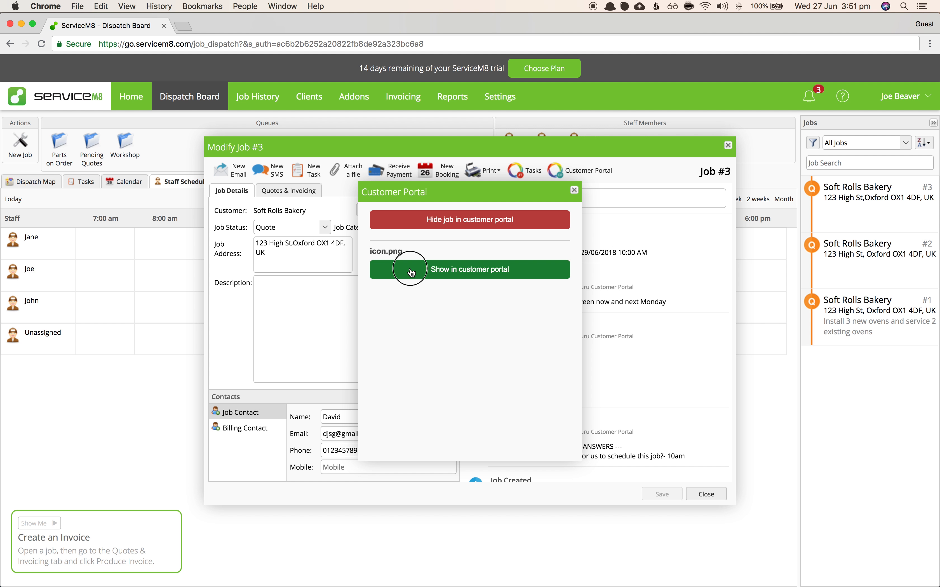
click(574, 190)
click(728, 146)
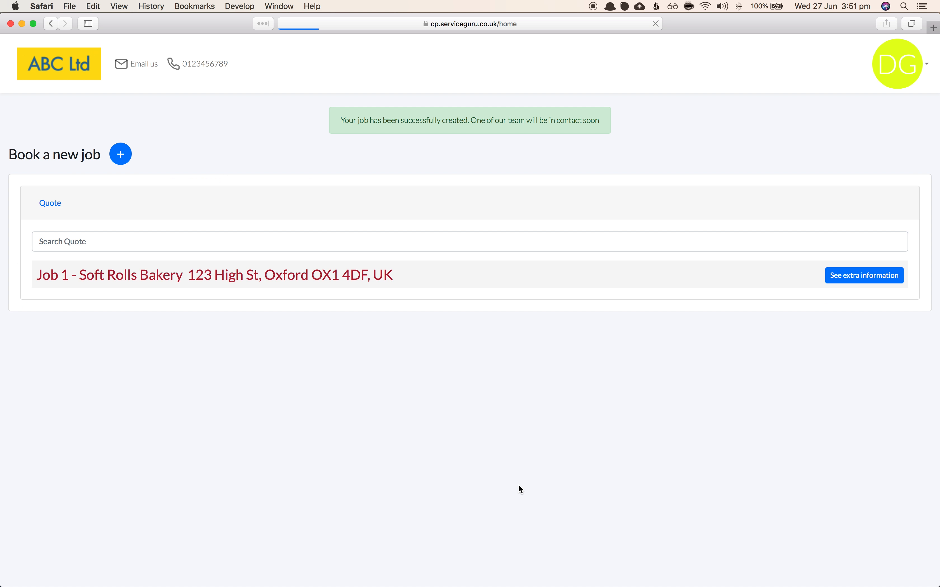
- In the client's portal in Safari, check Job 3's extra information and preview its icon.png attachment
click(897, 273)
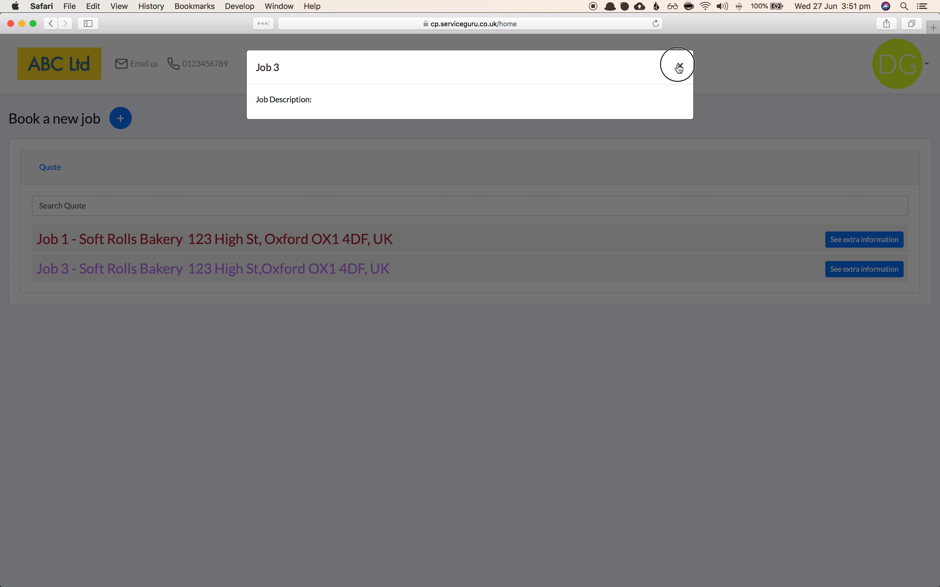
click(680, 68)
click(230, 276)
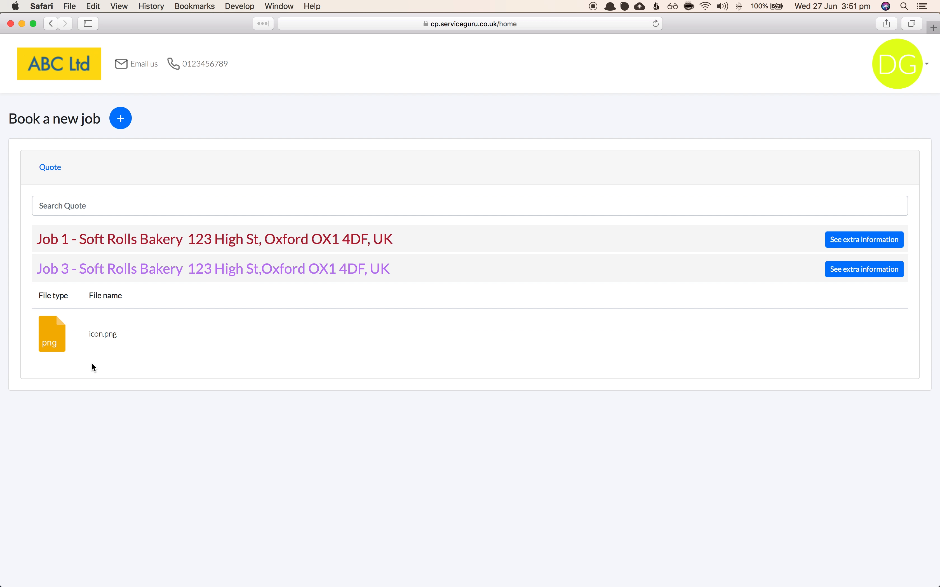
click(104, 333)
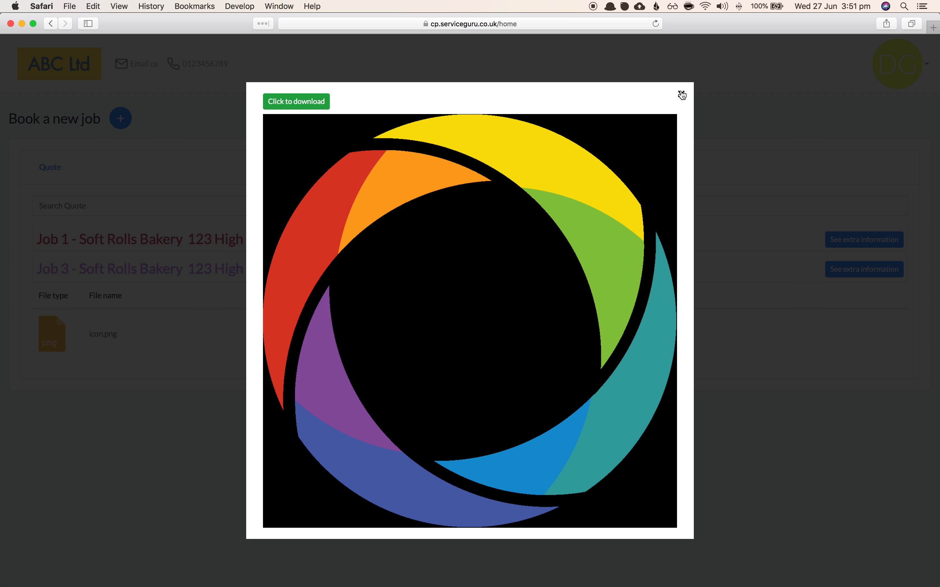
click(681, 94)
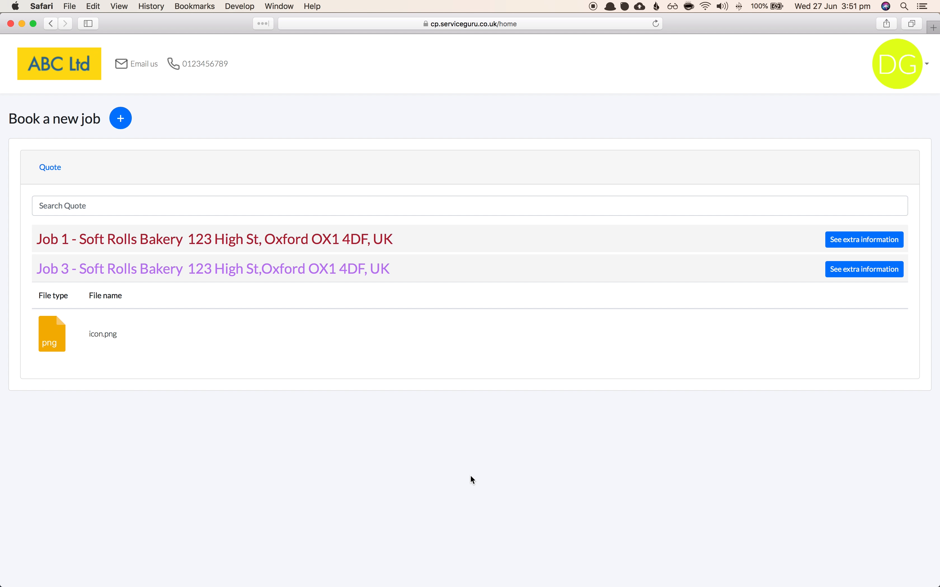